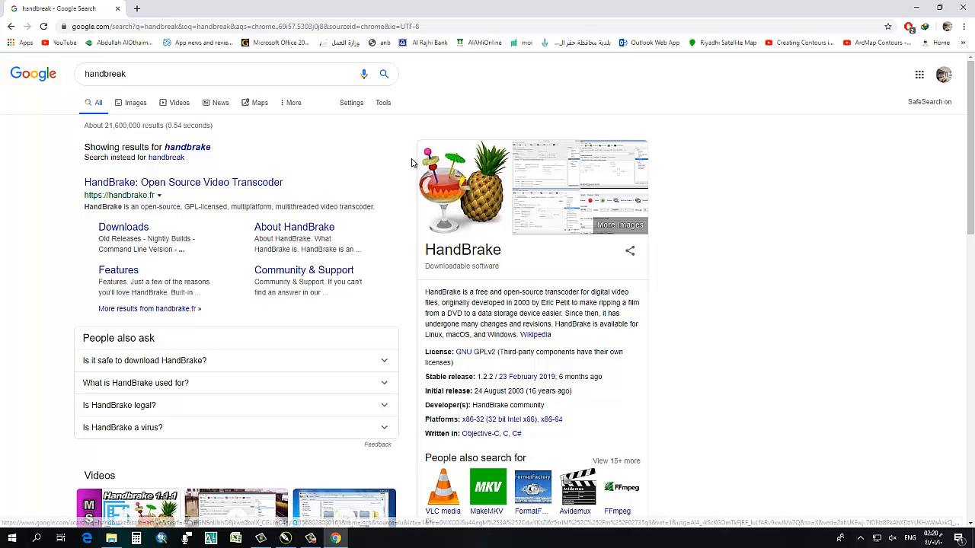
Step: Open the official HandBrake website from the search results
drag(409, 135, 509, 238)
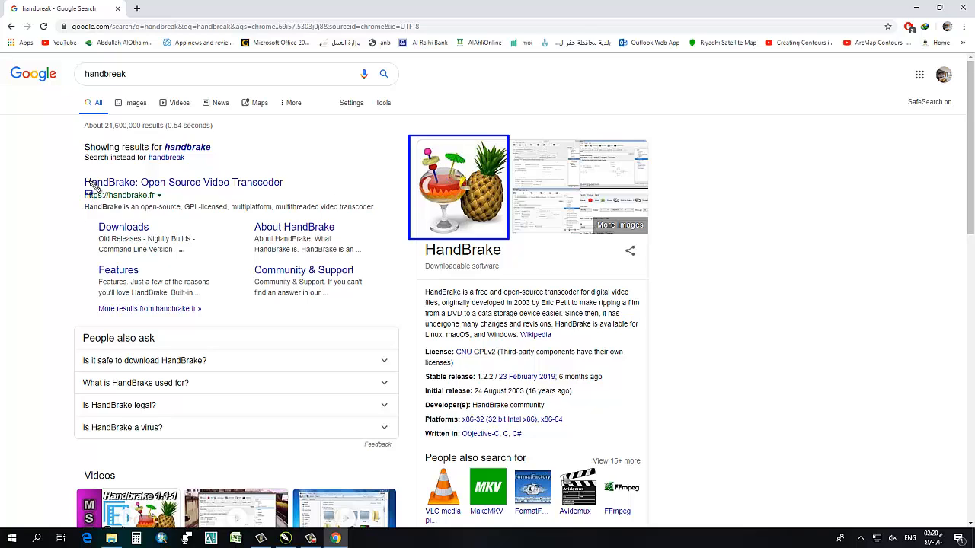
mouse_move(80, 174)
mouse_down()
mouse_move(250, 195)
mouse_move(310, 192)
mouse_up()
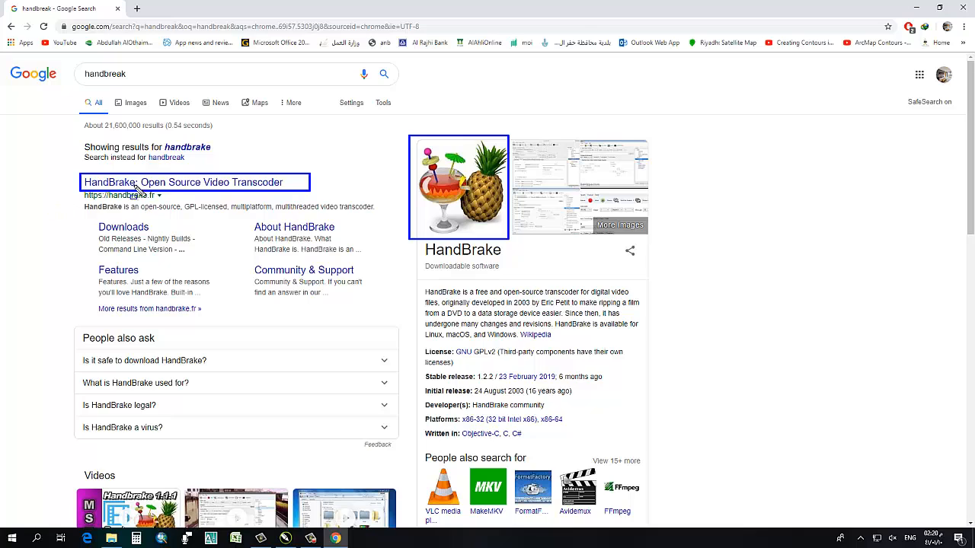
click(236, 184)
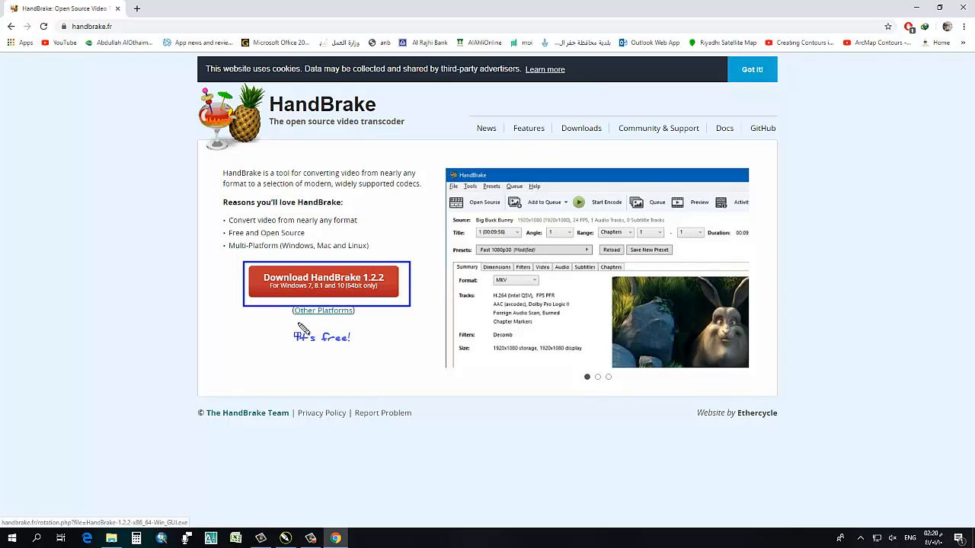
Step: Download the 64-bit Windows installer for HandBrake 1.2.2 and open the folder where it was saved
mouse_move(288, 325)
mouse_down()
mouse_move(296, 342)
mouse_move(371, 357)
mouse_up()
key(Escape)
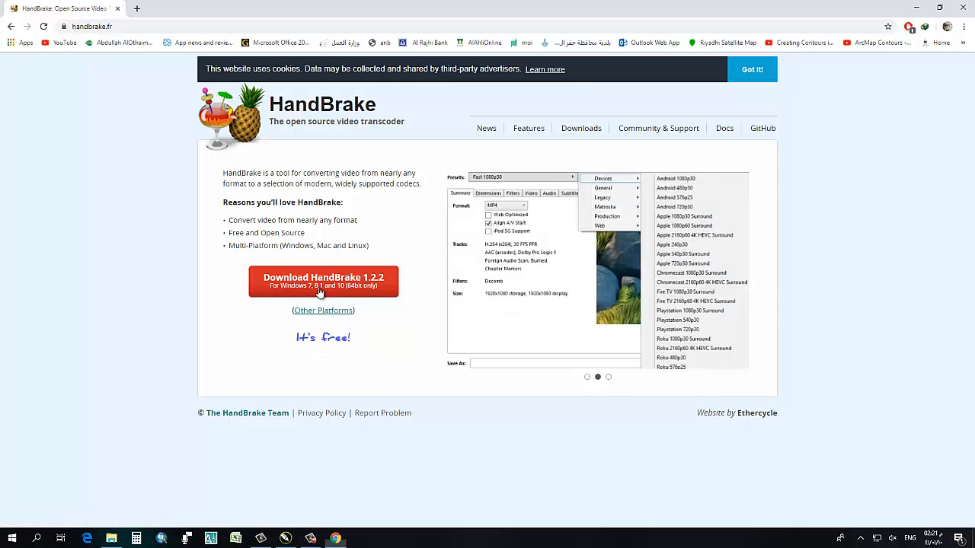
click(320, 291)
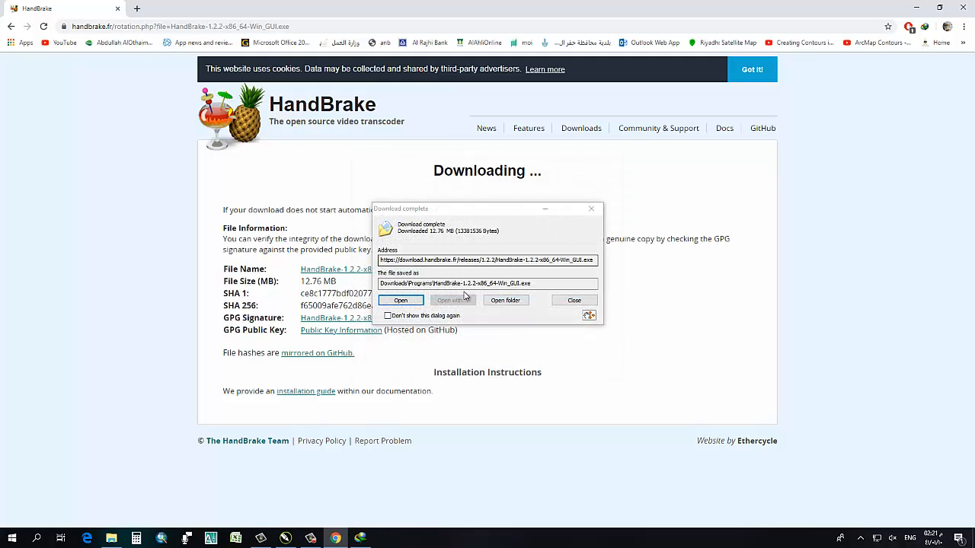
click(499, 300)
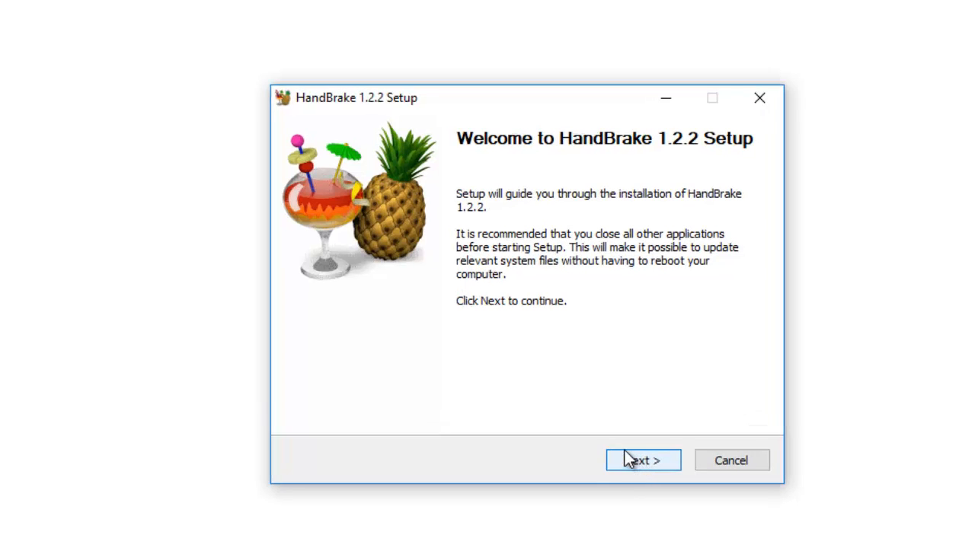
Step: Install HandBrake 1.2.2 into C:\Program Files\HandBrake and finish the setup
drag(592, 431, 680, 488)
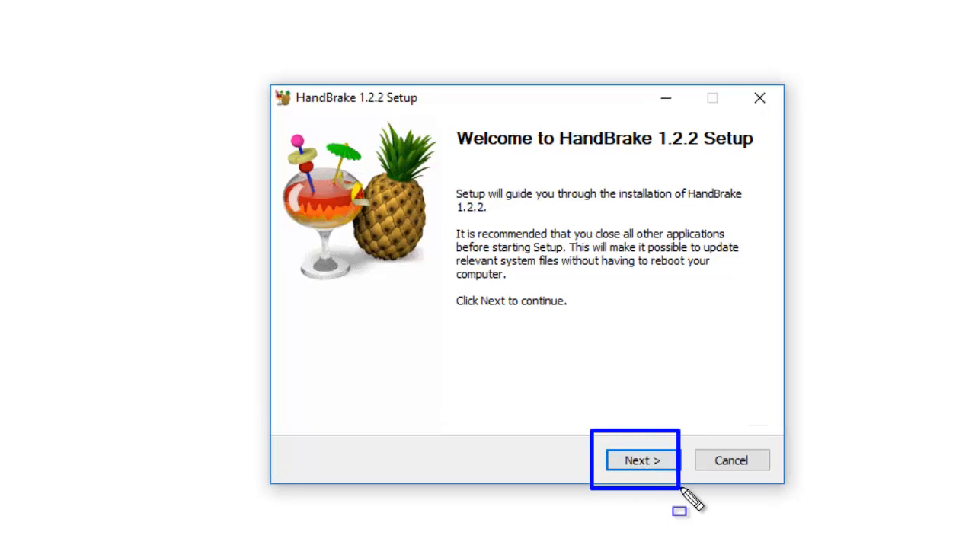
click(663, 470)
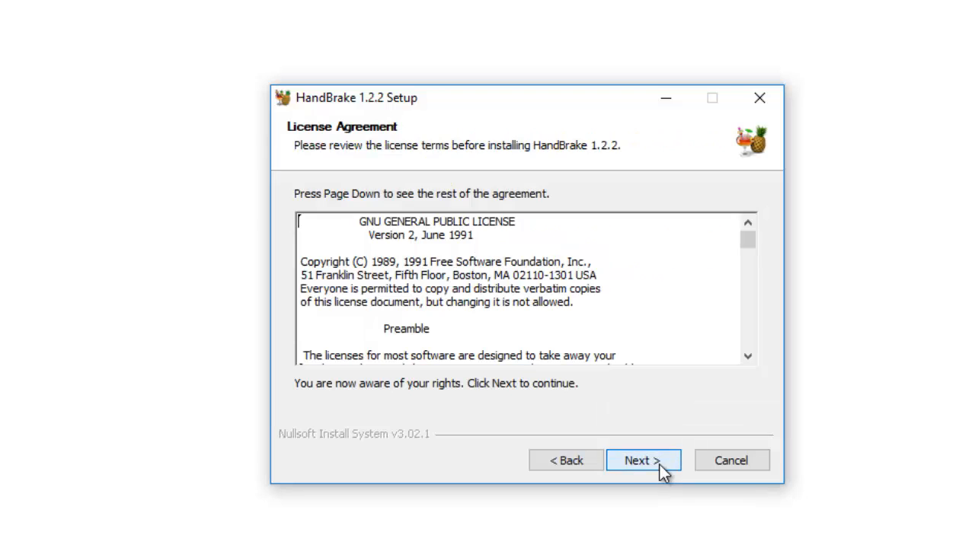
mouse_move(592, 428)
mouse_down()
mouse_move(635, 483)
mouse_move(692, 498)
mouse_up()
click(646, 464)
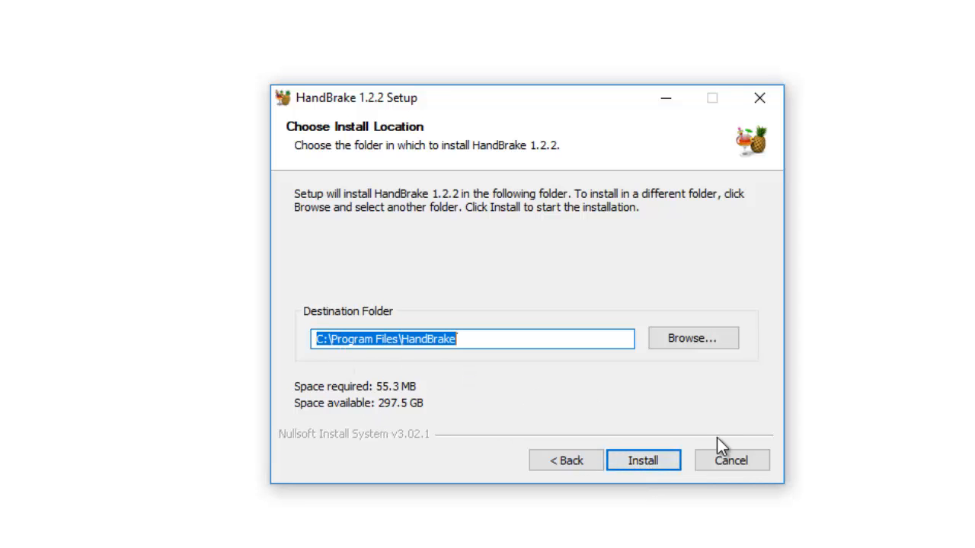
click(661, 459)
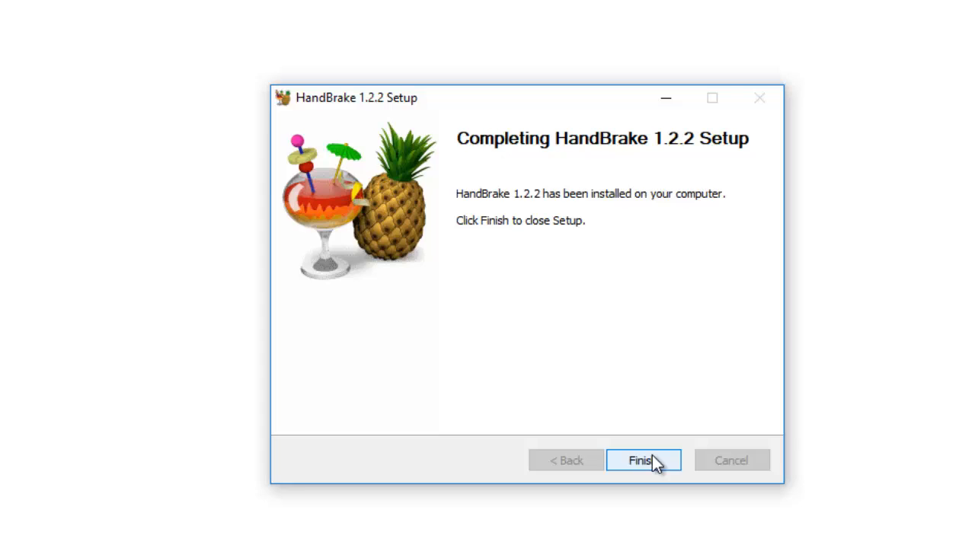
click(652, 456)
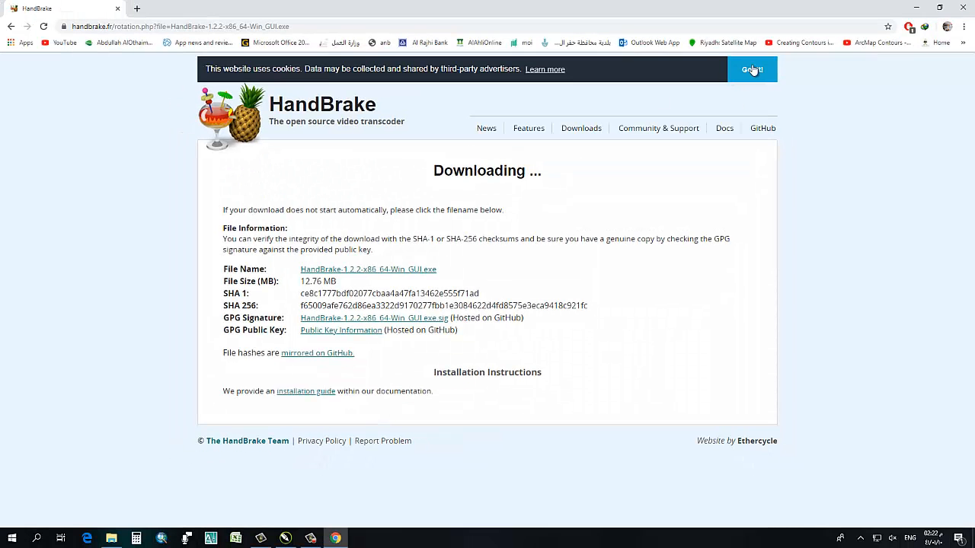
Step: Switch to the refreshed desktop and move the HandBrake shortcut to an empty area away from the other icons
click(916, 7)
right_click(503, 138)
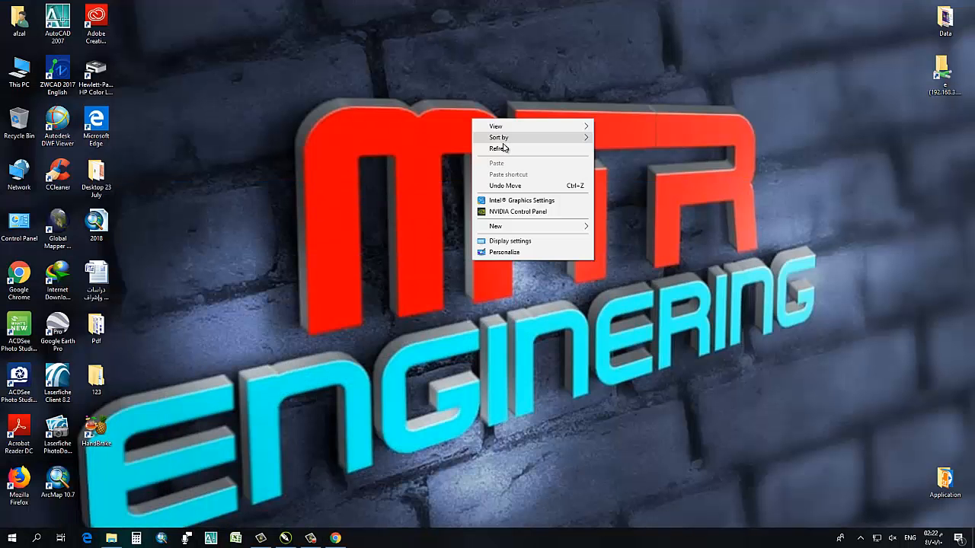
click(502, 148)
right_click(233, 139)
click(243, 168)
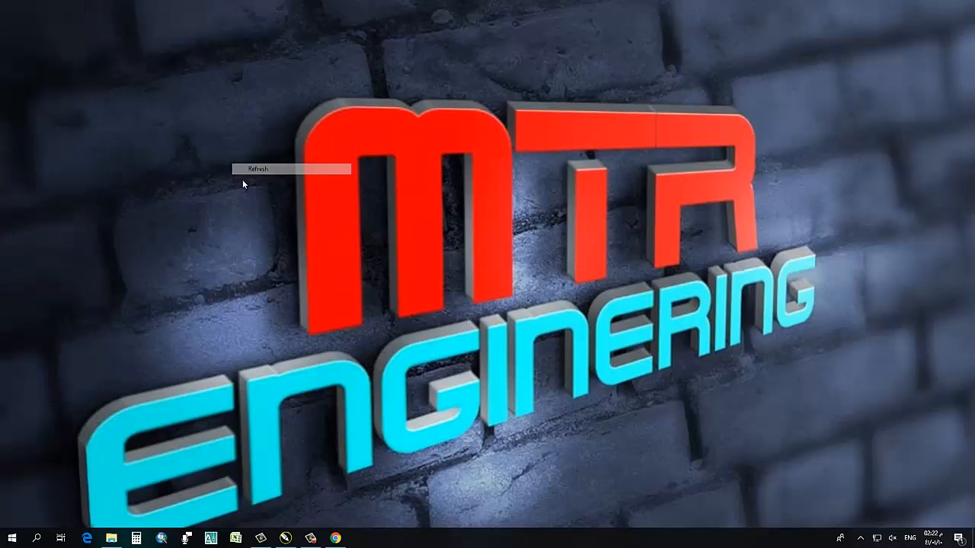
drag(328, 110, 393, 36)
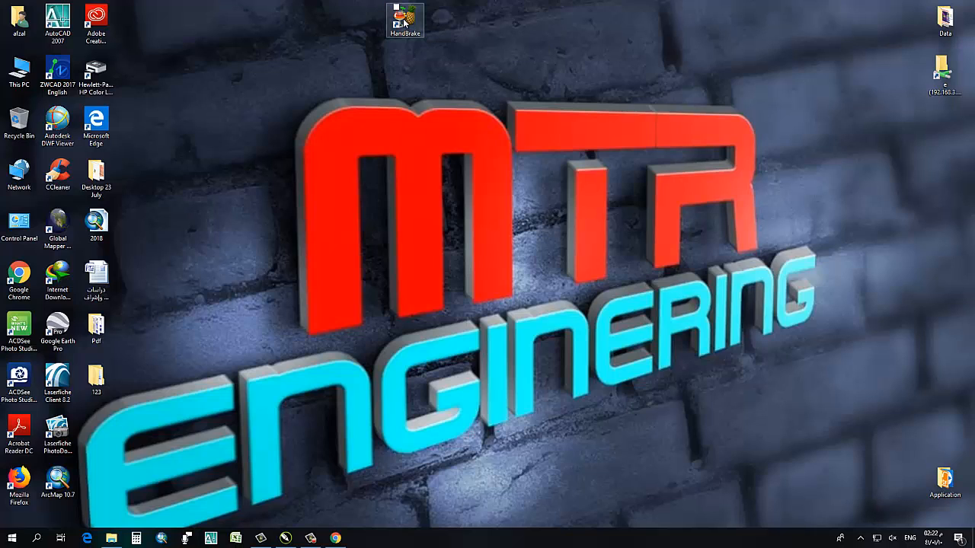
Step: Launch HandBrake with its unfinished queue items recovered, and open the source selection
double_click(405, 22)
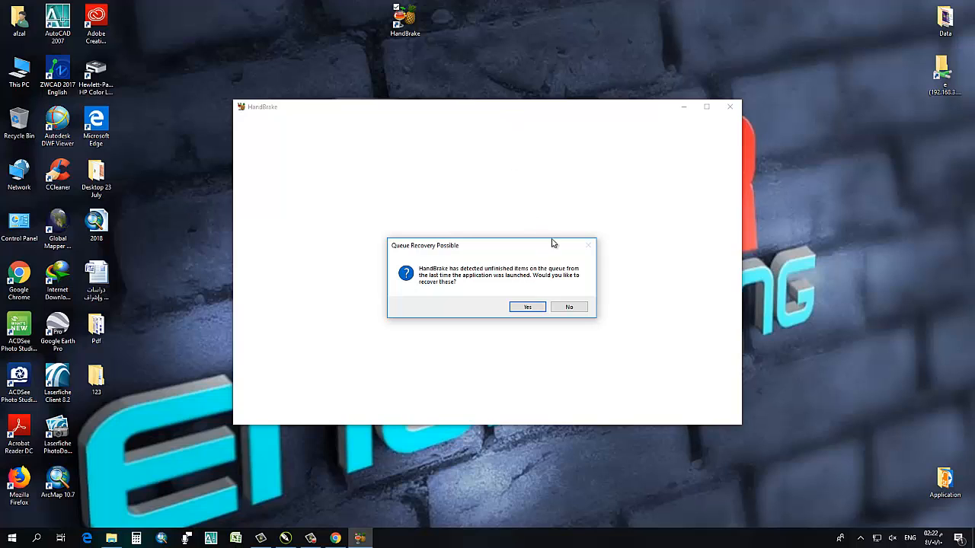
click(533, 306)
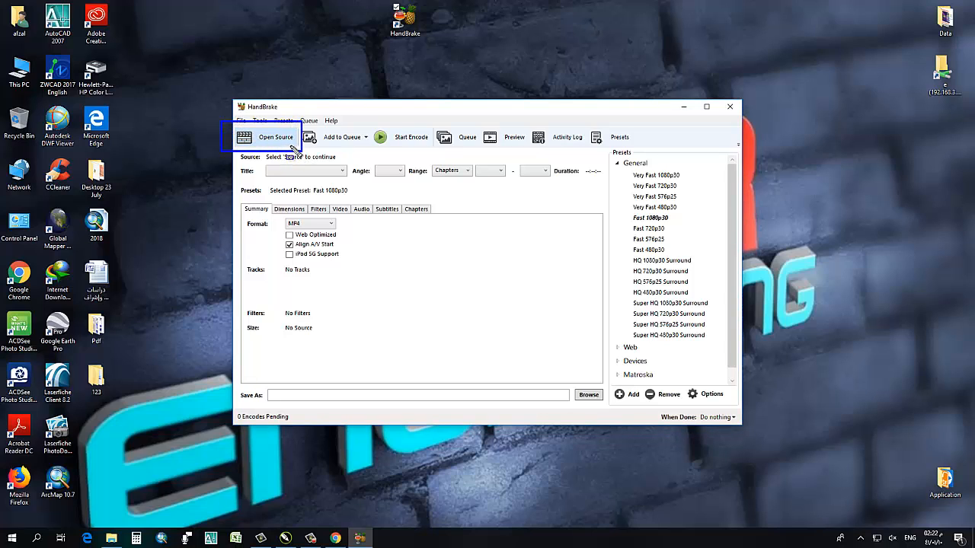
click(279, 140)
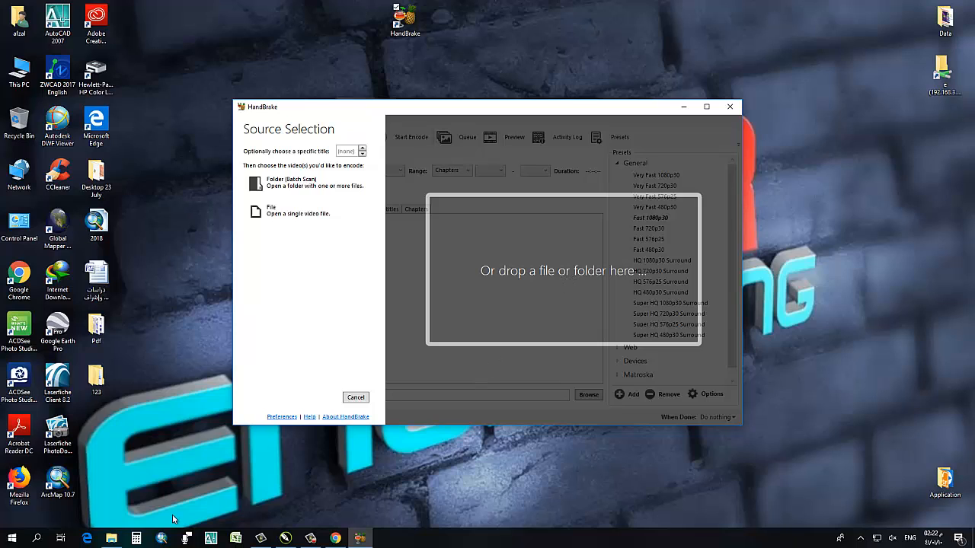
Step: Check the file type, size and frame rate of the wondershare filmora video in the MTR Engineering folder
click(111, 538)
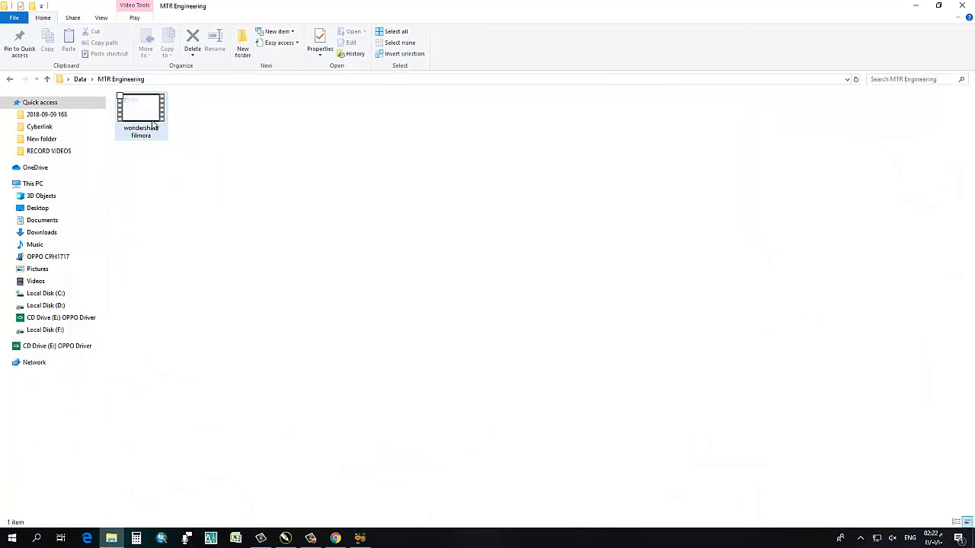
click(939, 6)
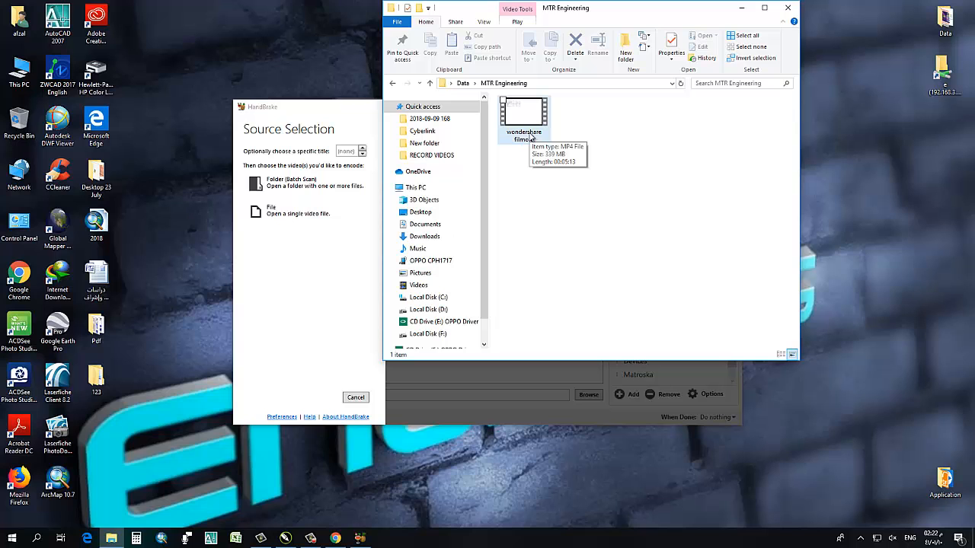
right_click(531, 136)
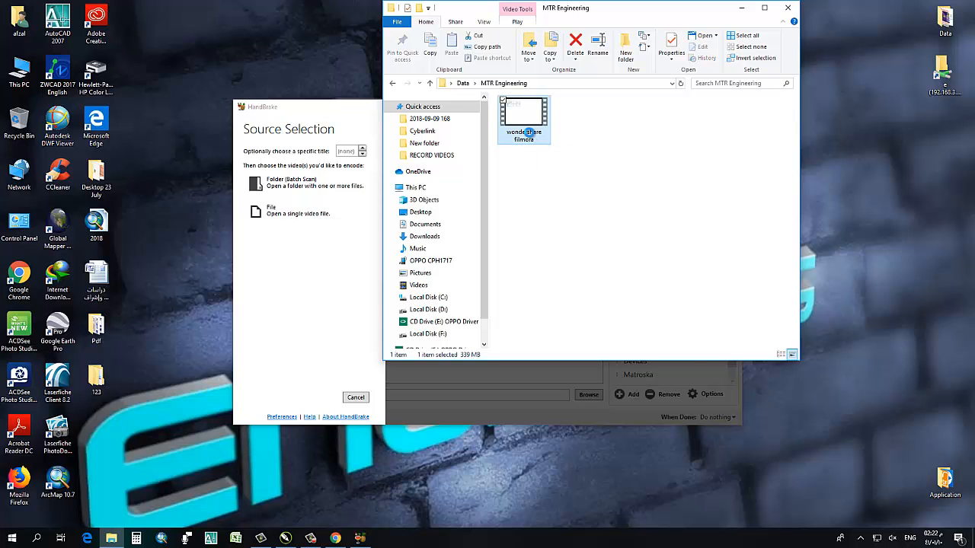
click(586, 490)
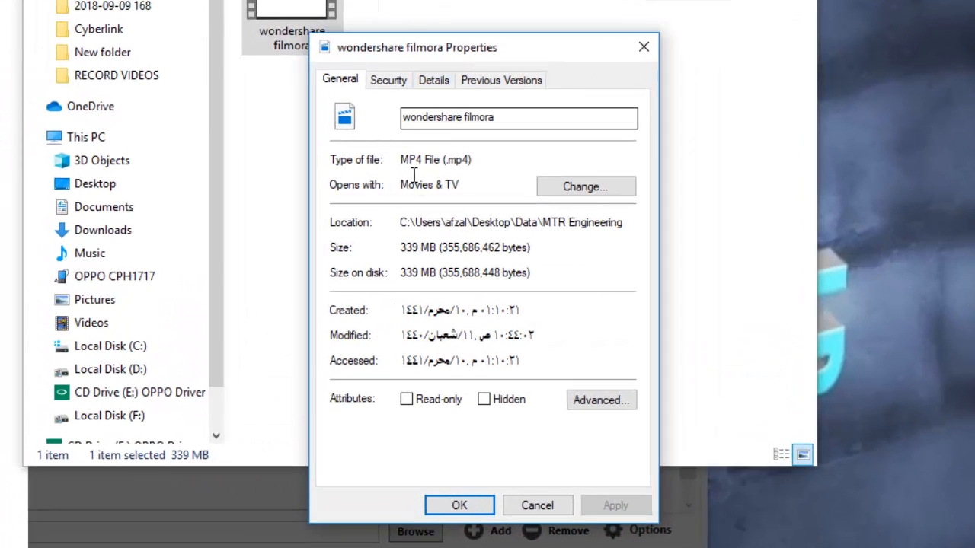
drag(400, 160, 472, 160)
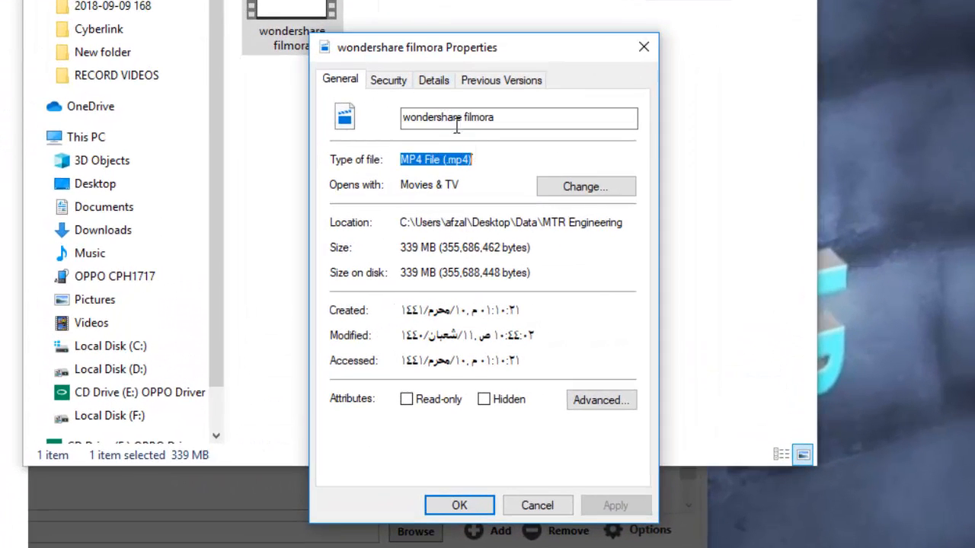
click(436, 81)
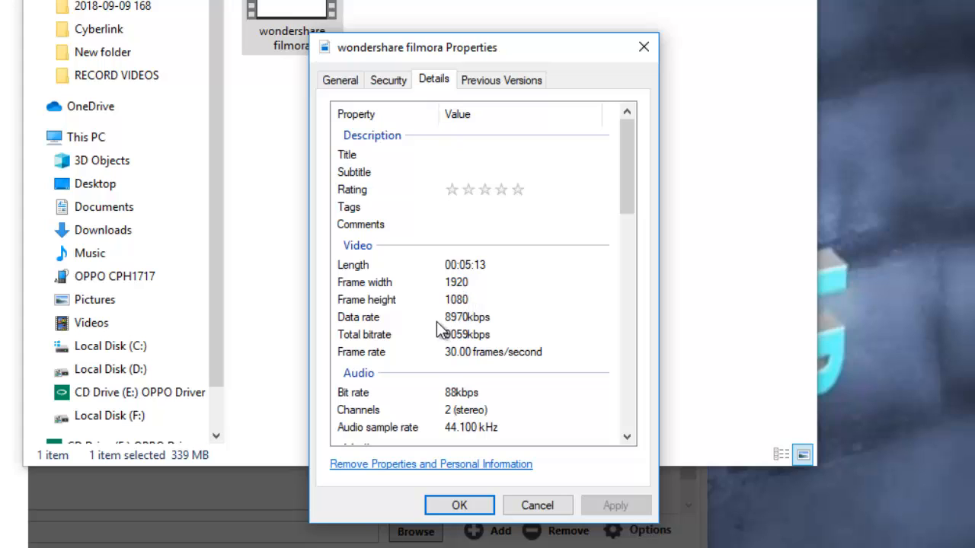
click(452, 356)
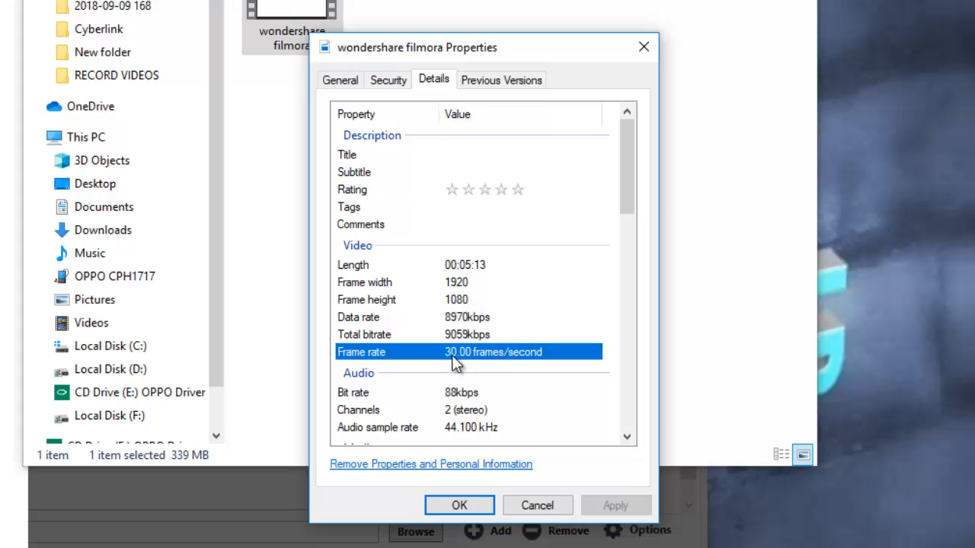
click(456, 511)
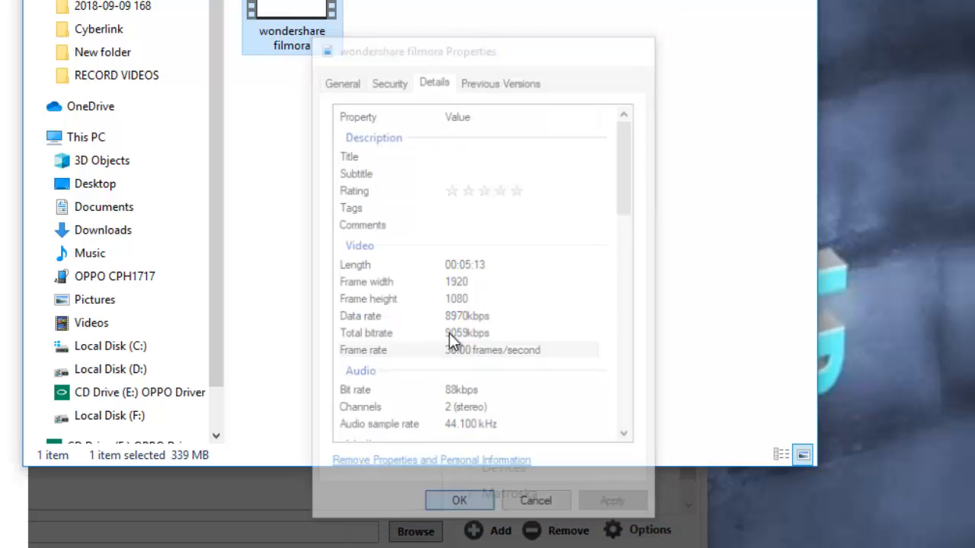
Step: Load the wondershare filmora video from File Explorer into HandBrake as the source
drag(434, 1, 674, 3)
drag(559, 55, 201, 308)
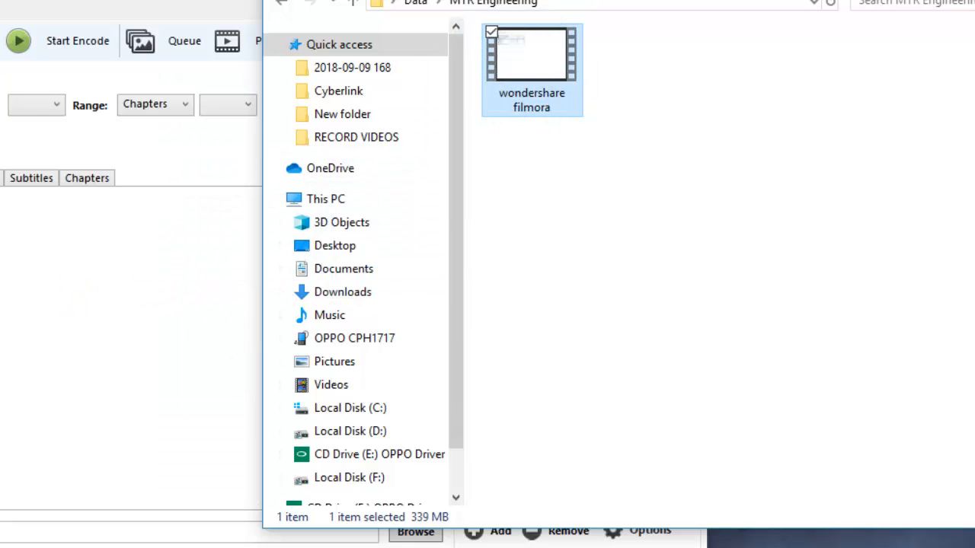
click(974, 0)
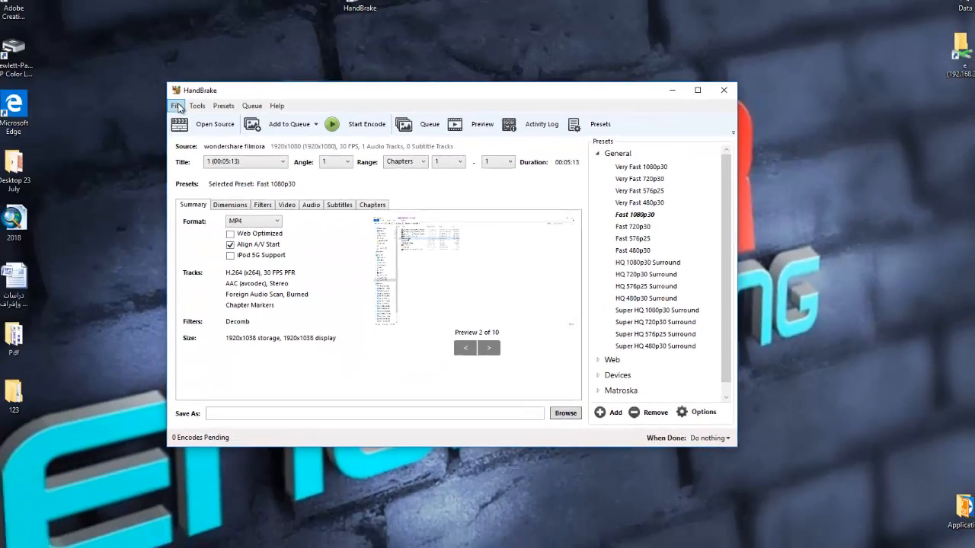
Step: Review the Summary settings, hide and reshow the preset list, and collapse its General group
click(260, 120)
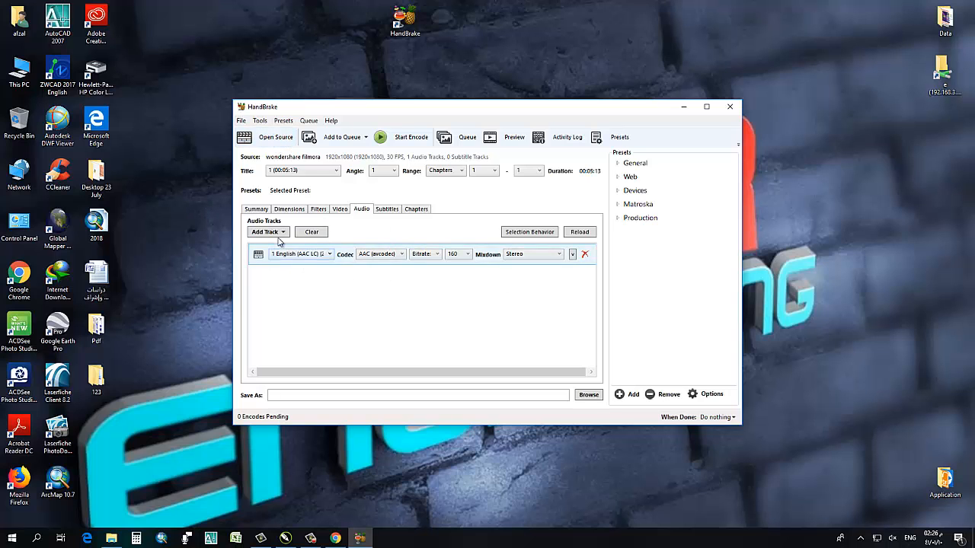
click(263, 209)
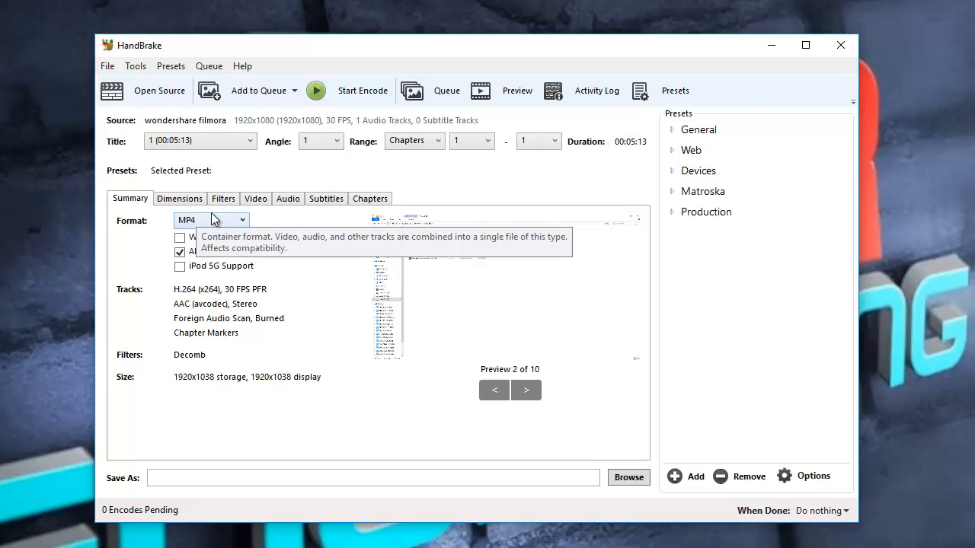
click(670, 95)
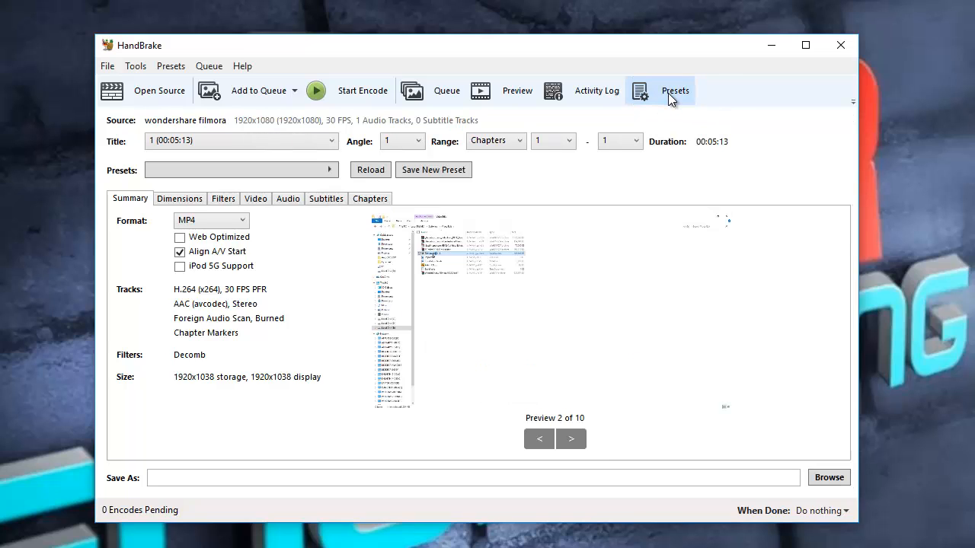
click(668, 96)
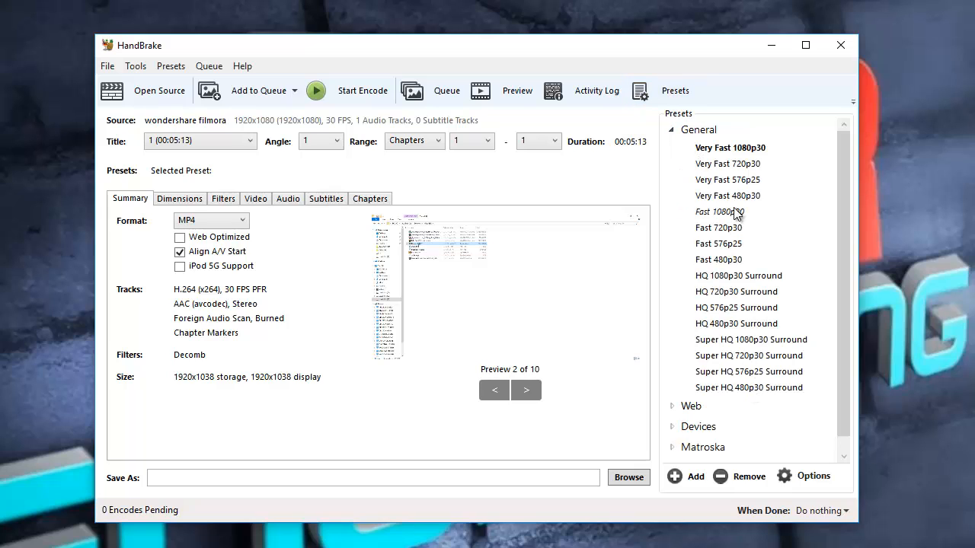
click(672, 131)
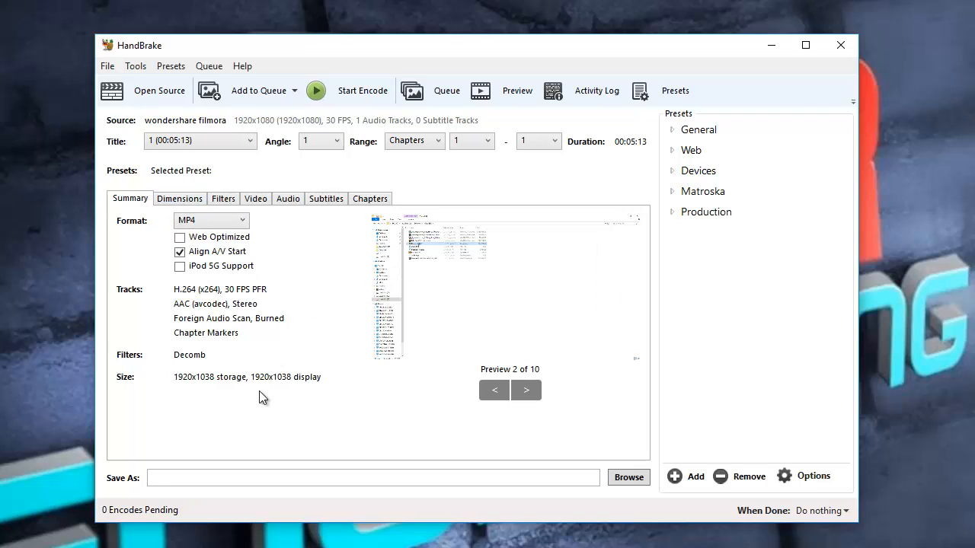
Step: Choose MP4 as the output format and enable Web Optimized
click(243, 222)
click(243, 222)
click(243, 222)
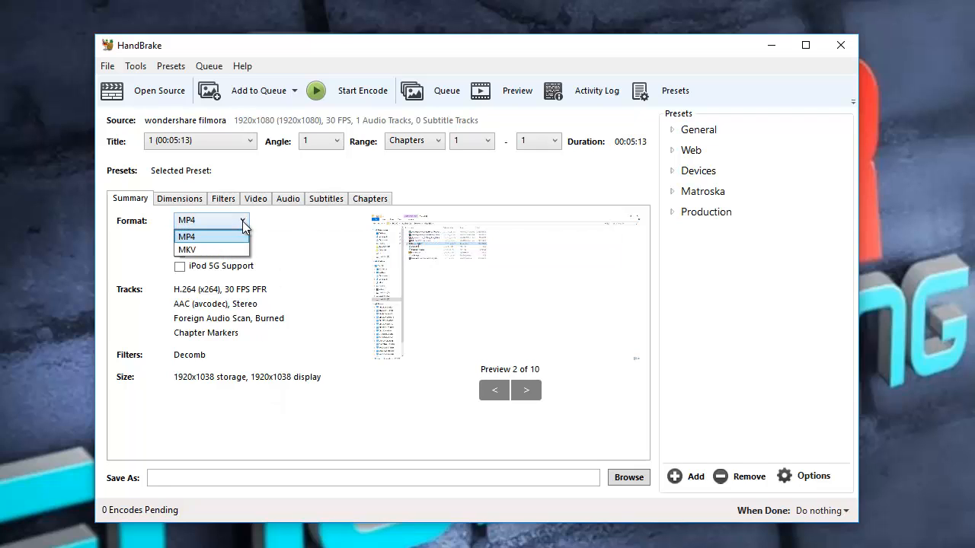
click(201, 235)
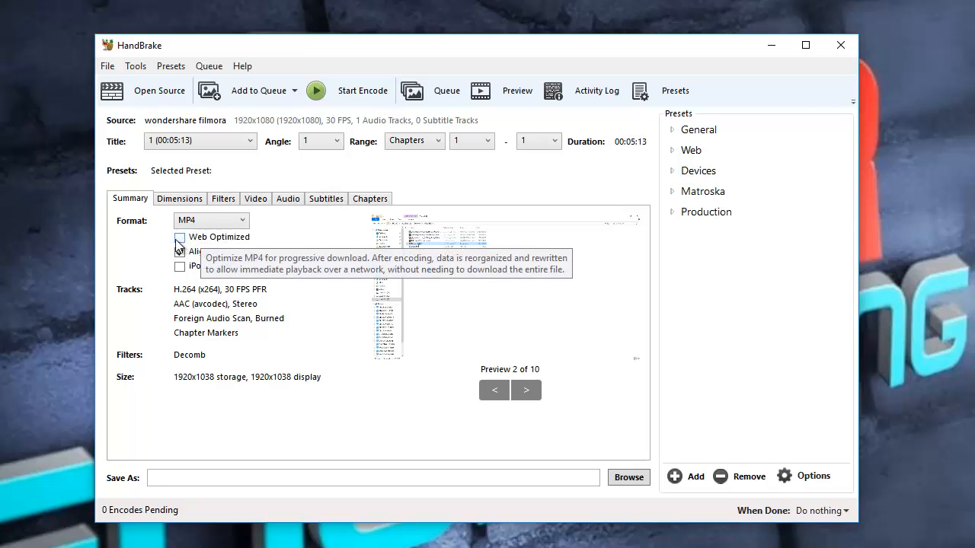
click(180, 238)
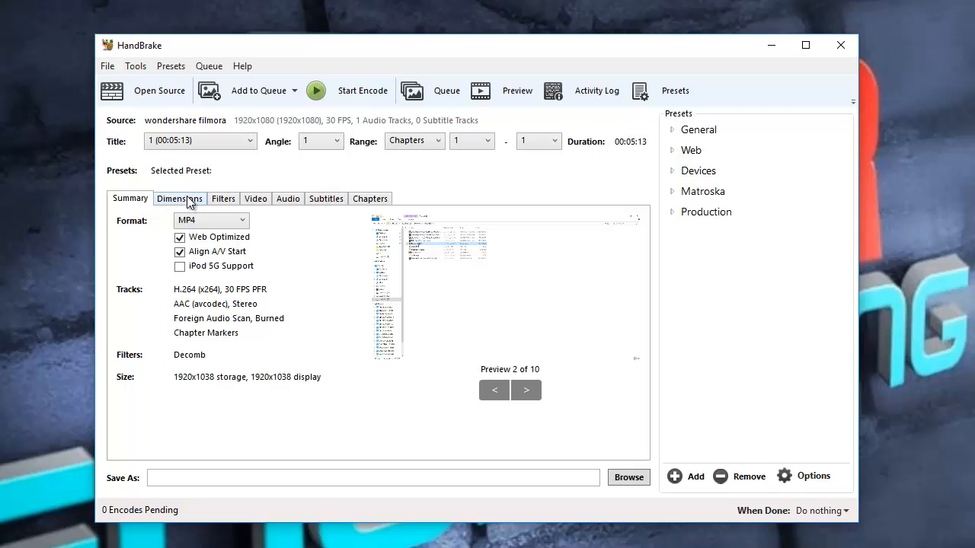
Step: Set the output video's height to 1080 in the dimension settings
click(188, 200)
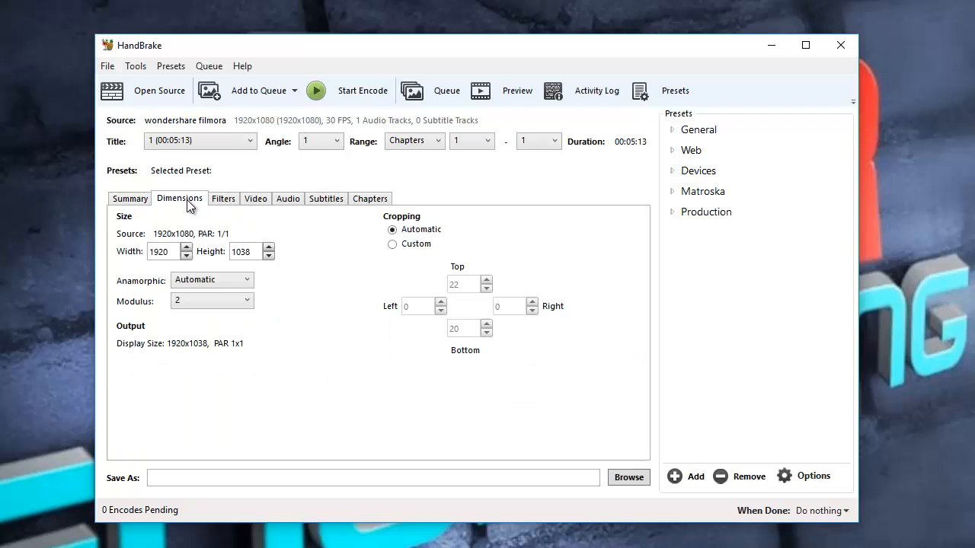
double_click(157, 254)
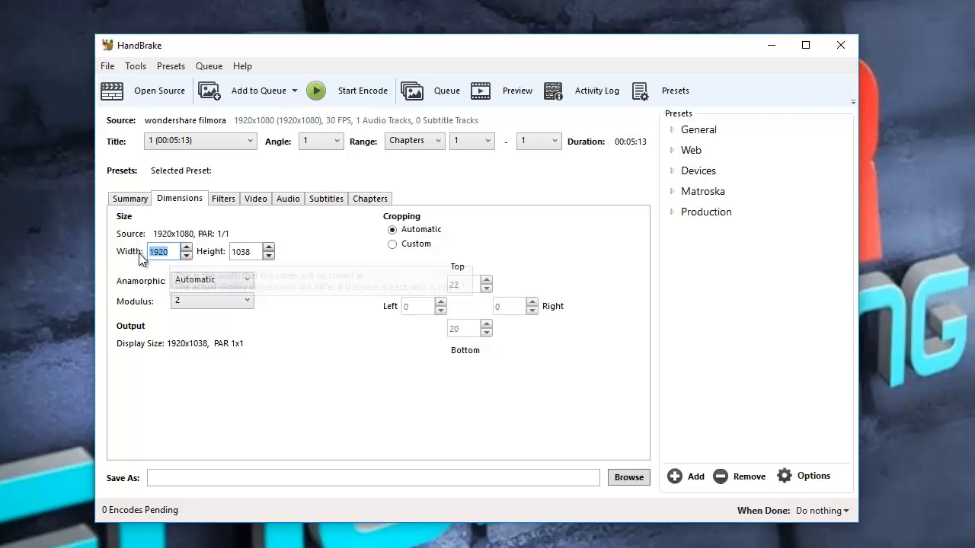
drag(251, 255, 242, 257)
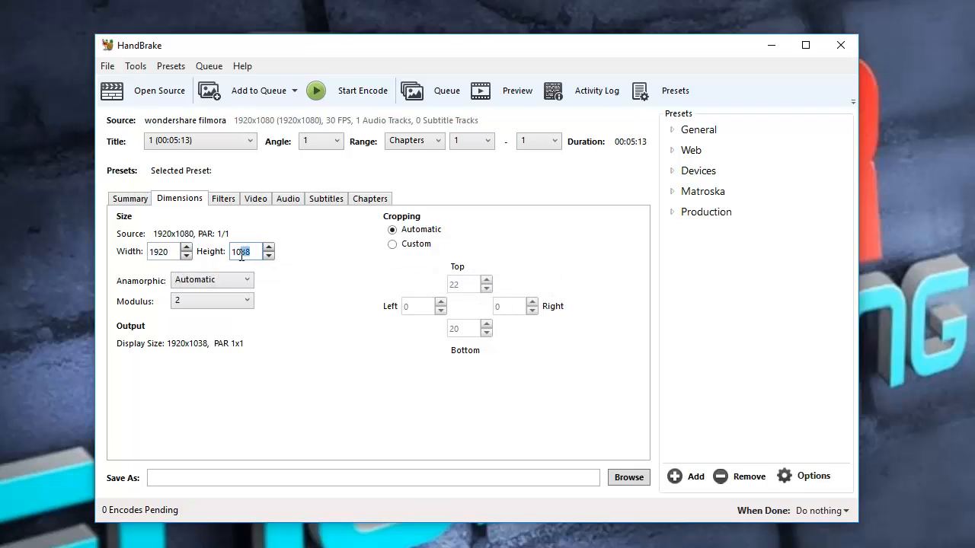
text(80)
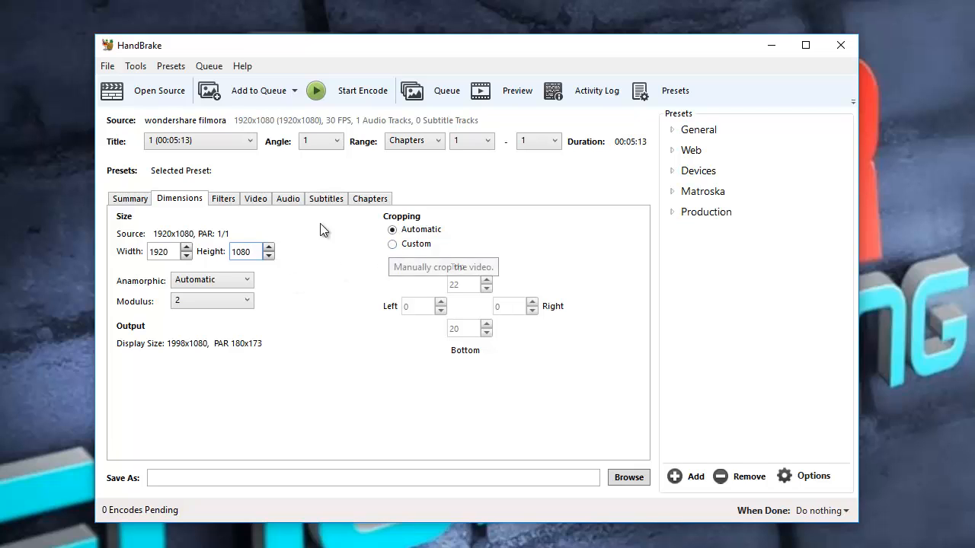
Step: Review the filter settings and select 30 FPS as the output video's framerate
click(229, 200)
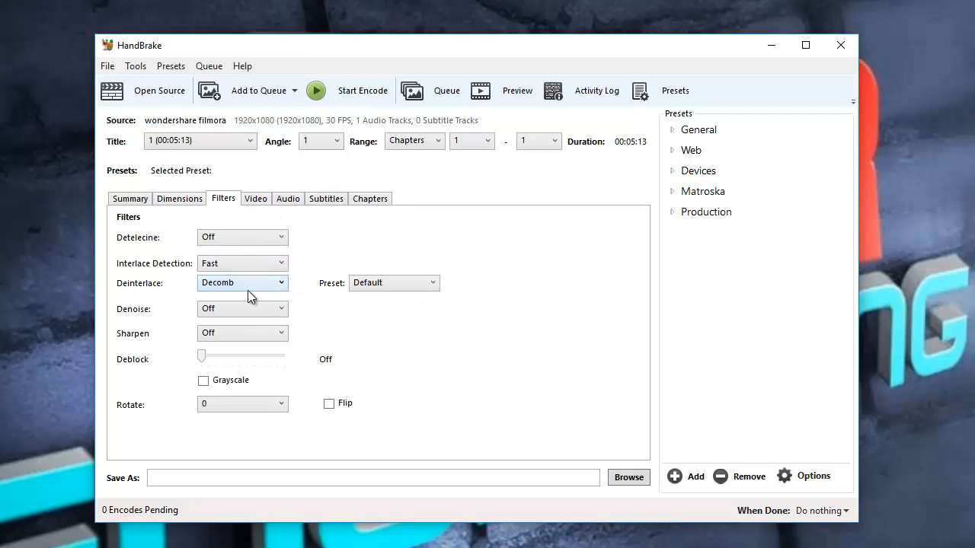
click(256, 198)
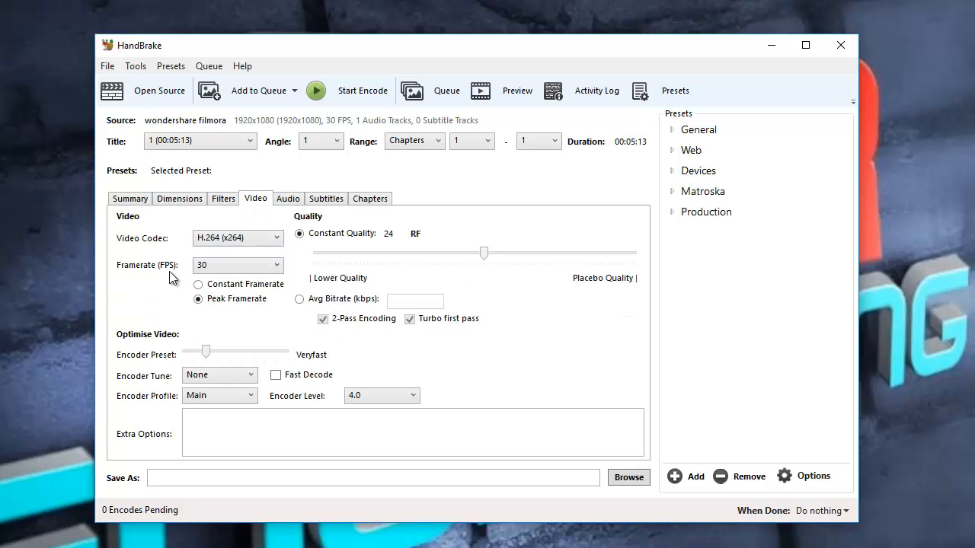
click(274, 267)
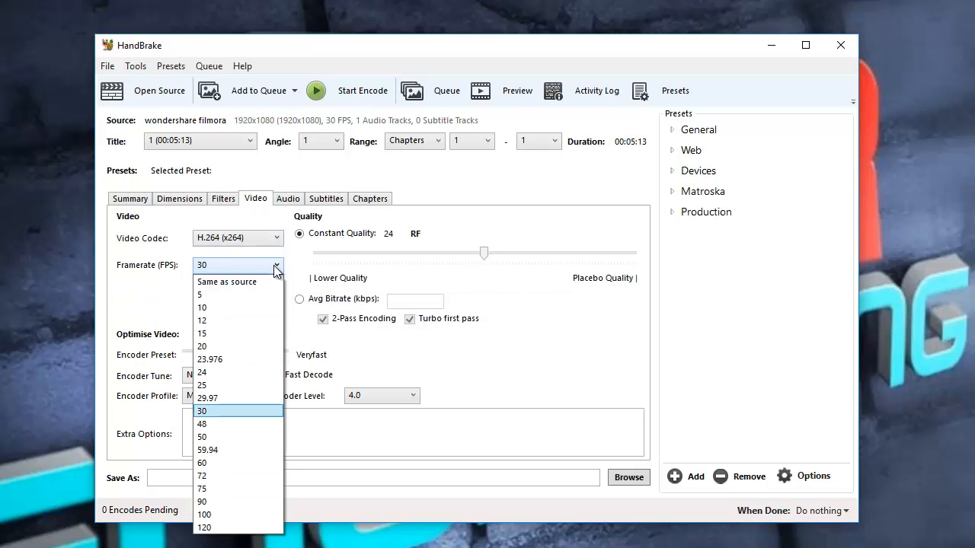
click(210, 412)
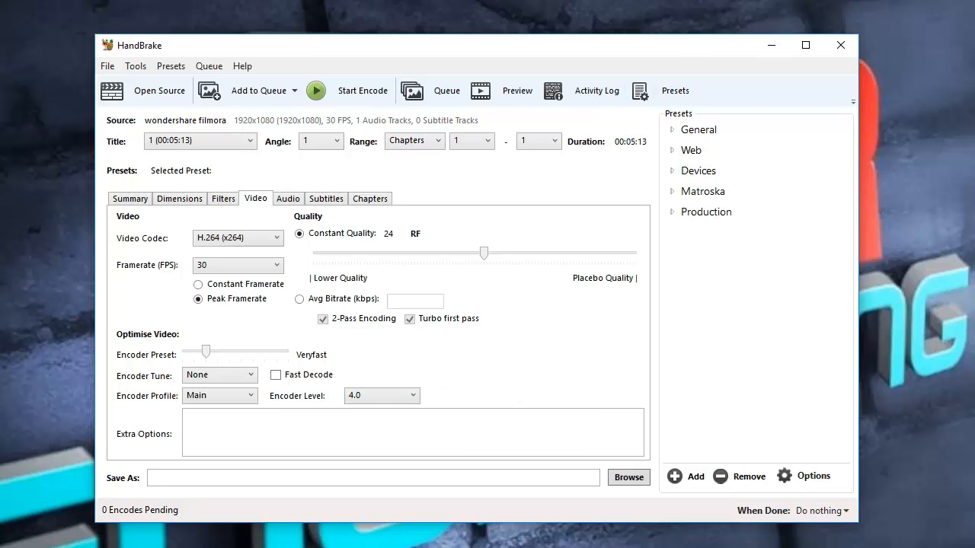
Step: Switch to File Explorer and check the frame rate in the wondershare filmora video's detailed properties
click(159, 546)
right_click(709, 111)
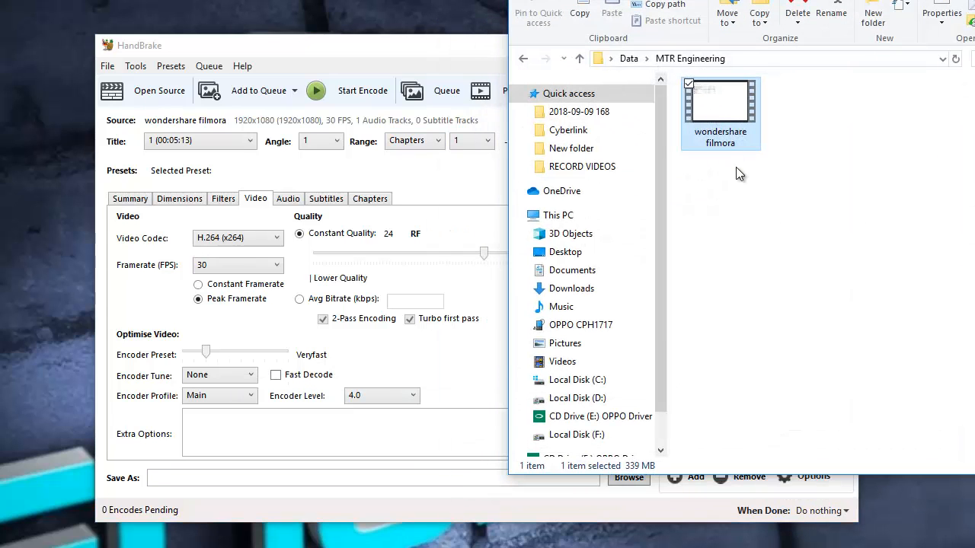
key(r)
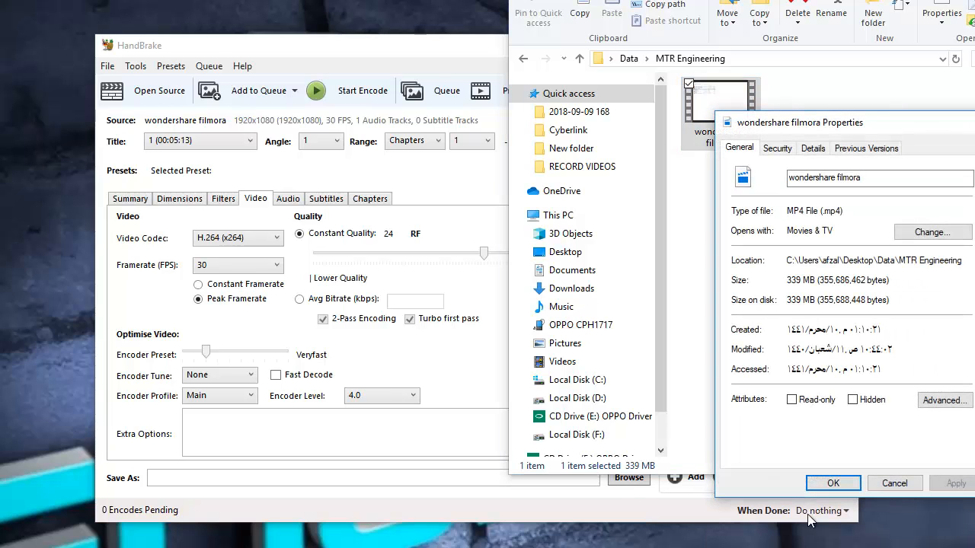
click(813, 148)
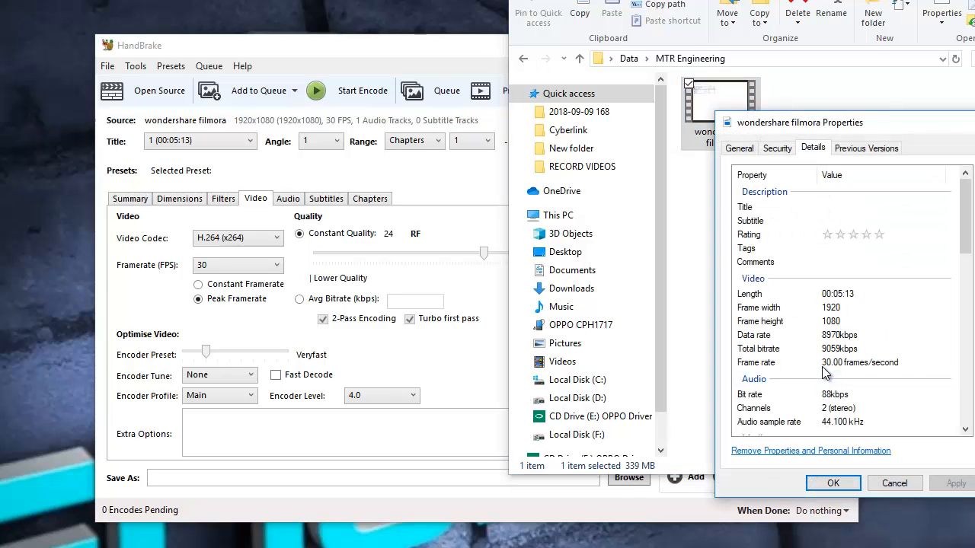
click(824, 363)
click(833, 484)
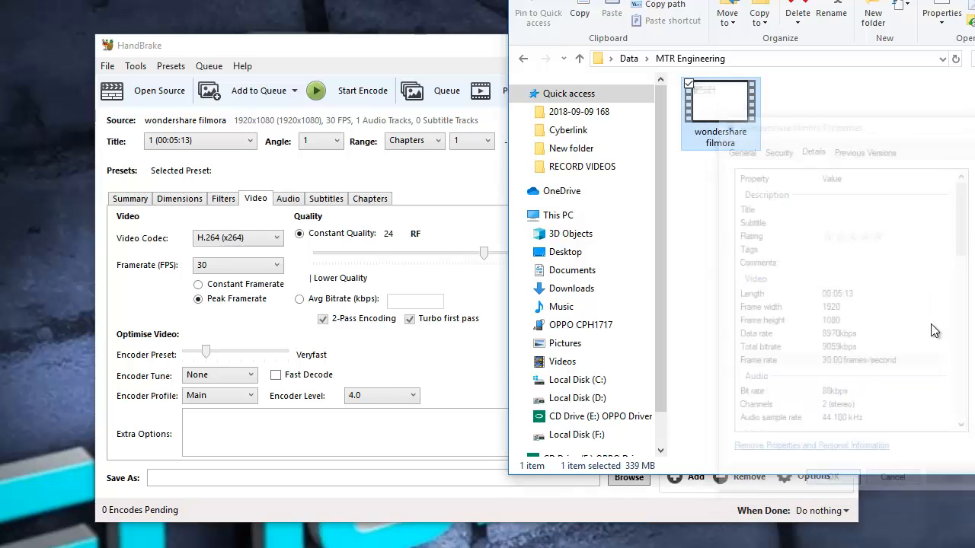
Step: Return to HandBrake and set the video's framerate mode to Constant Framerate
click(457, 364)
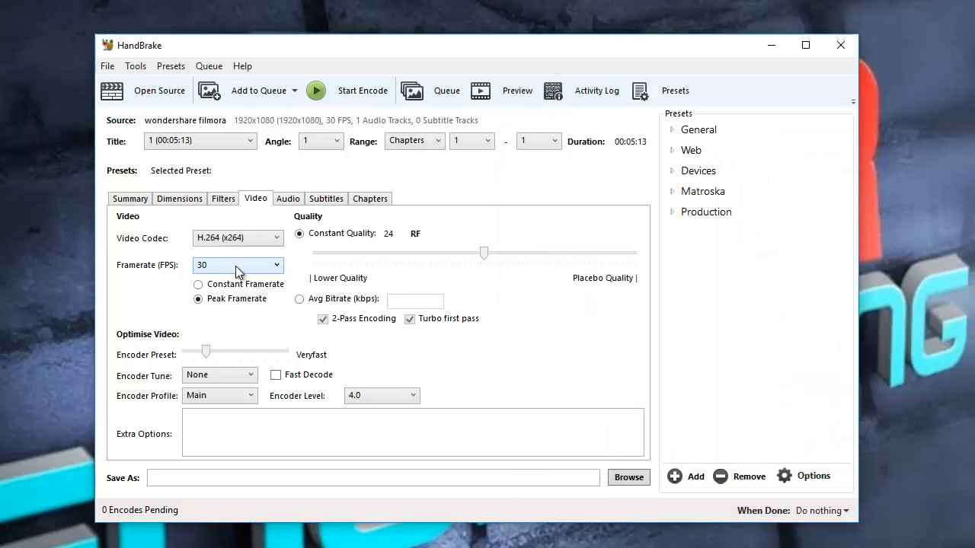
click(201, 285)
Step: Select AAC (avcodec) as the audio track's codec and 160 as its bitrate
click(287, 200)
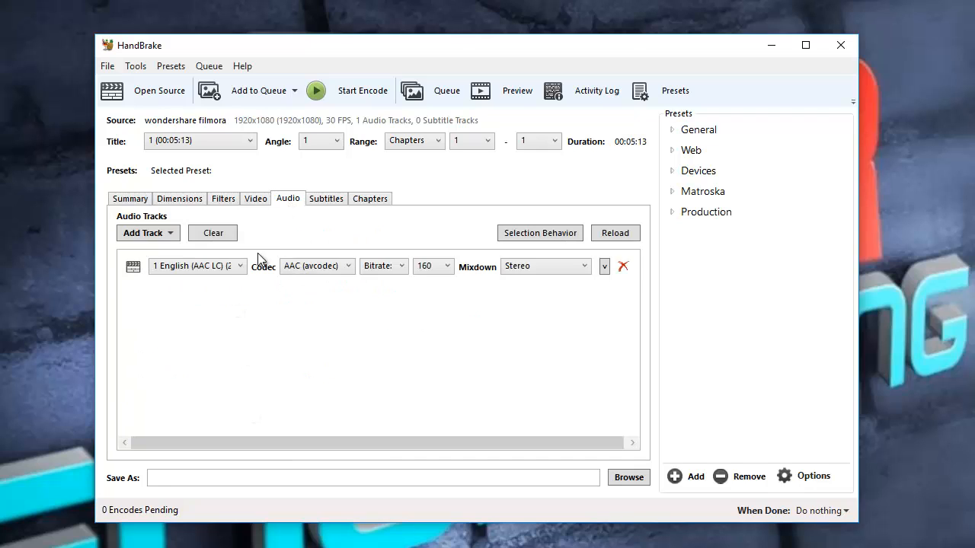
click(344, 267)
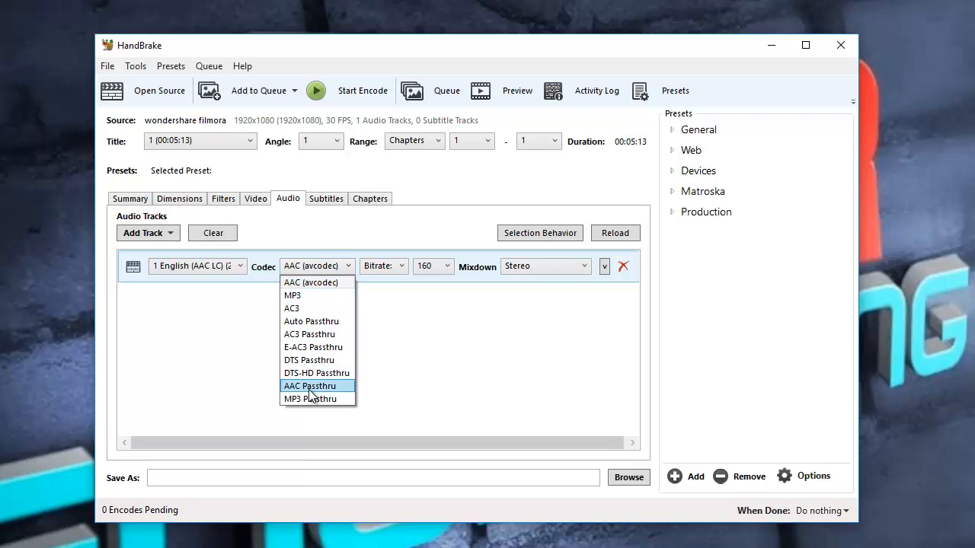
click(327, 282)
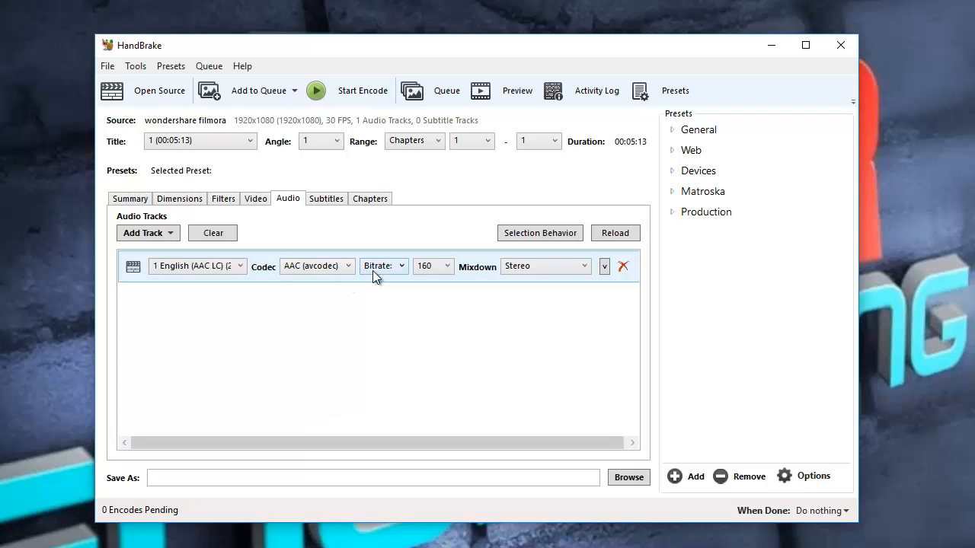
click(445, 266)
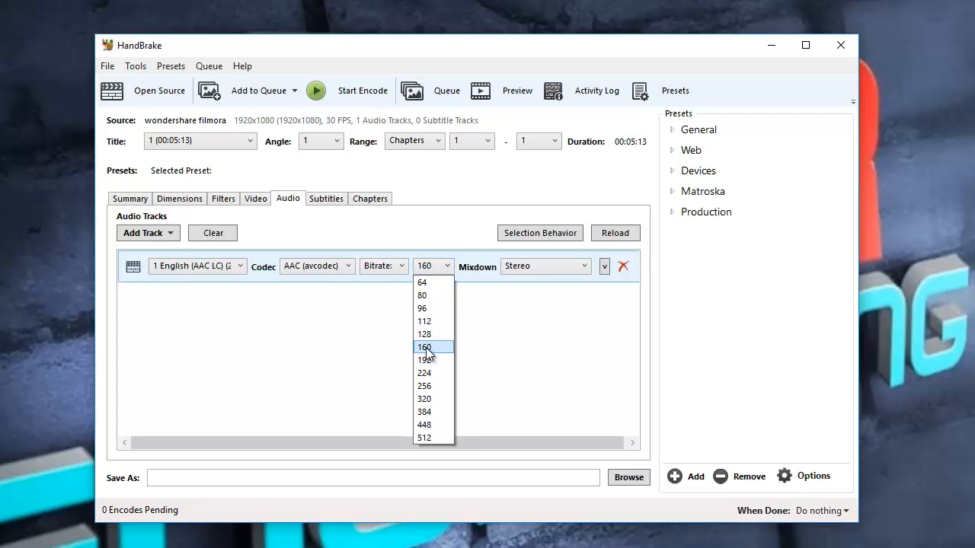
click(426, 342)
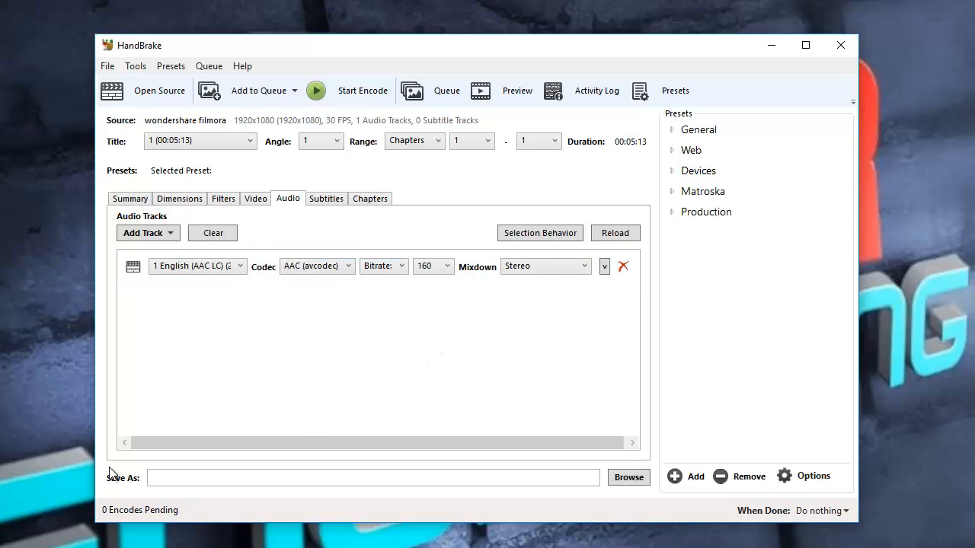
key(ctrl+alt+d)
mouse_move(105, 467)
mouse_down()
mouse_move(174, 495)
mouse_move(230, 493)
mouse_up()
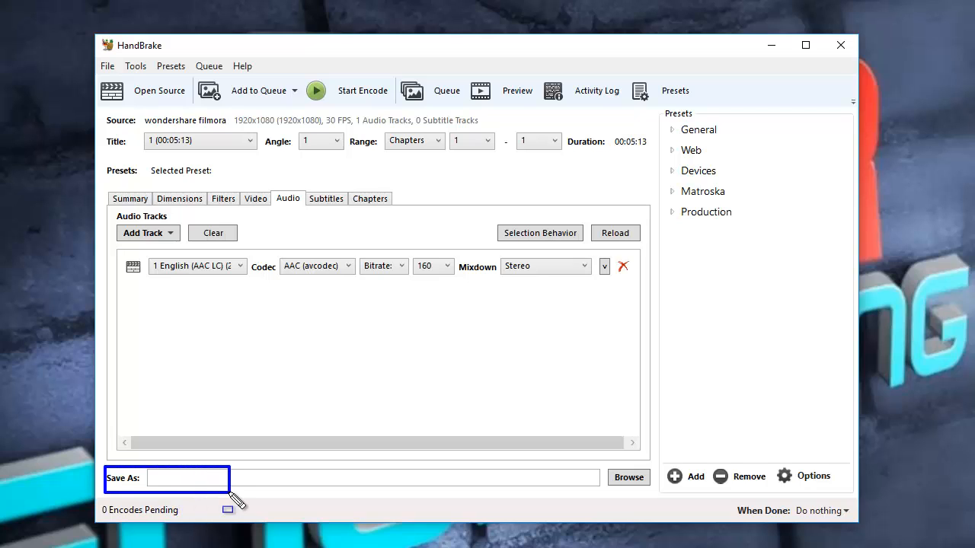
drag(601, 457, 666, 493)
key(Escape)
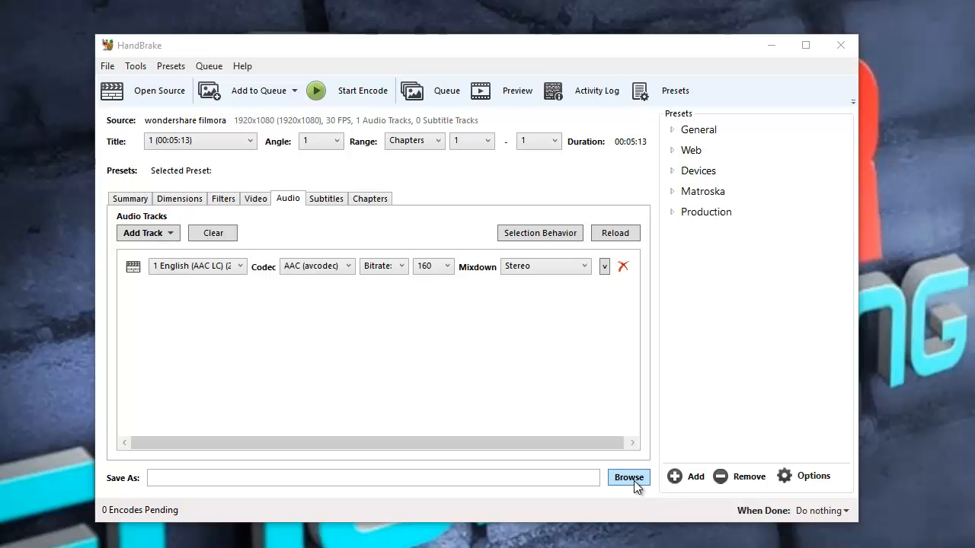
Step: Set the output destination to an mp4 named "compressed file" in the MTR Engineering folder under Desktop > Data
click(623, 477)
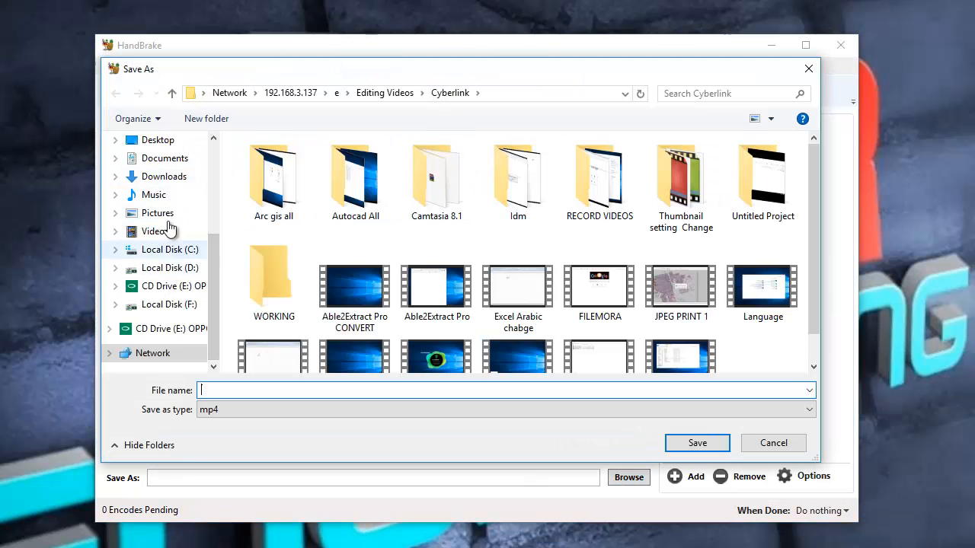
click(164, 180)
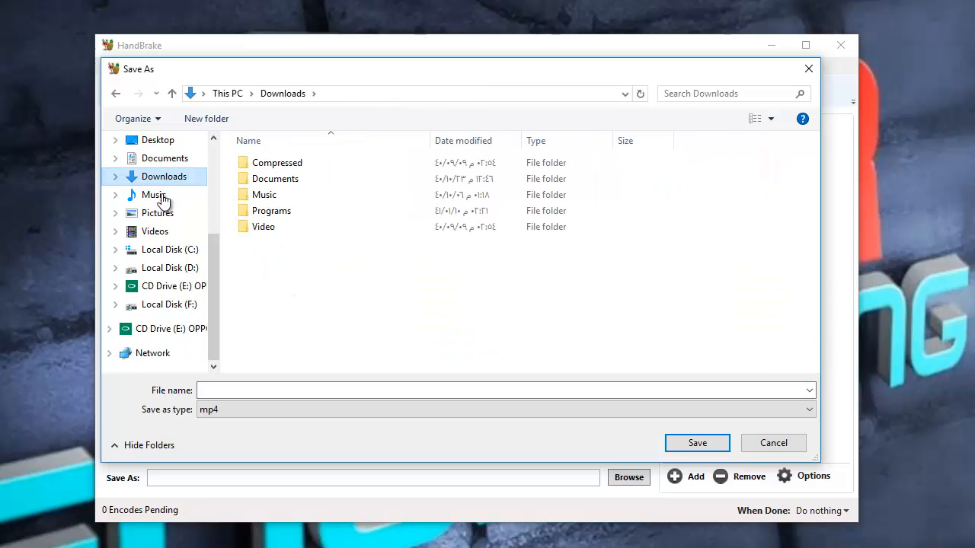
click(161, 139)
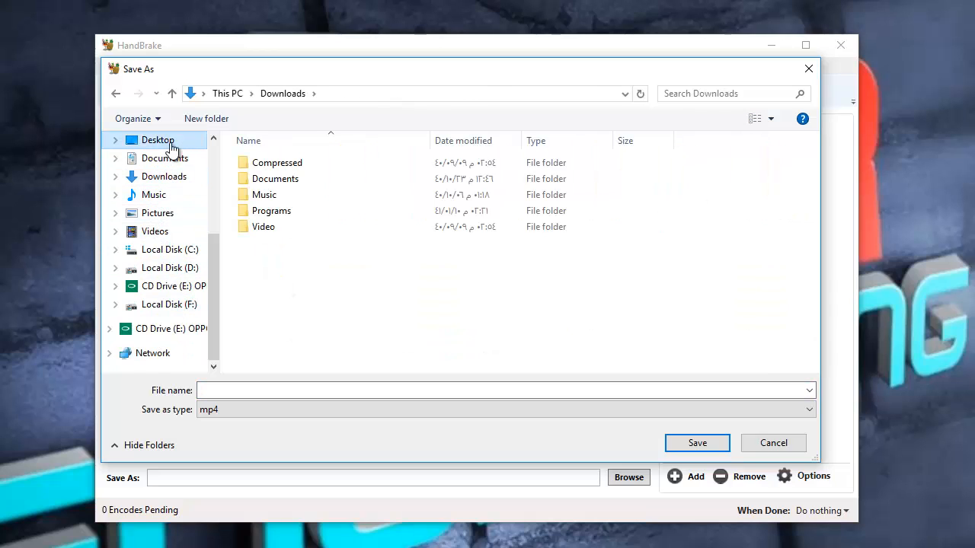
double_click(441, 216)
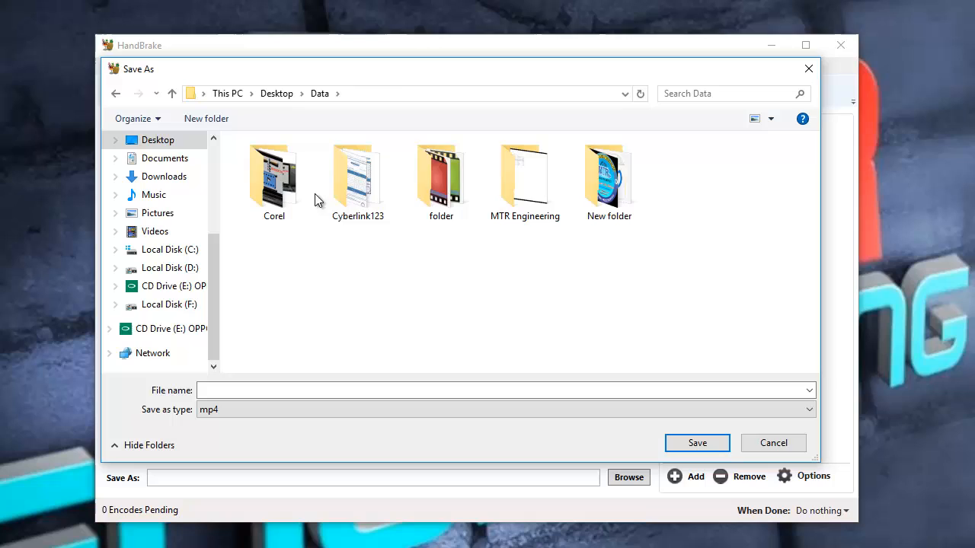
double_click(532, 199)
click(231, 388)
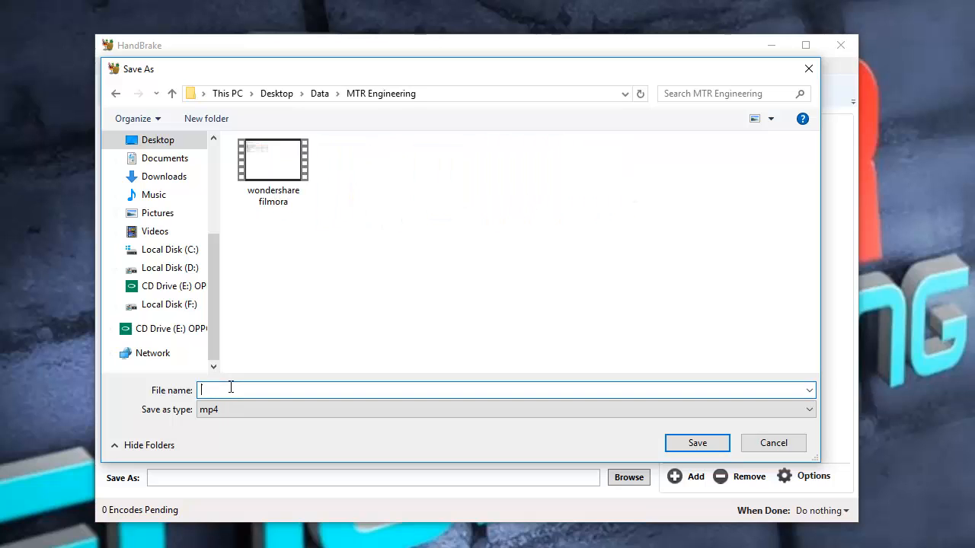
text(compressed file)
click(263, 414)
click(262, 415)
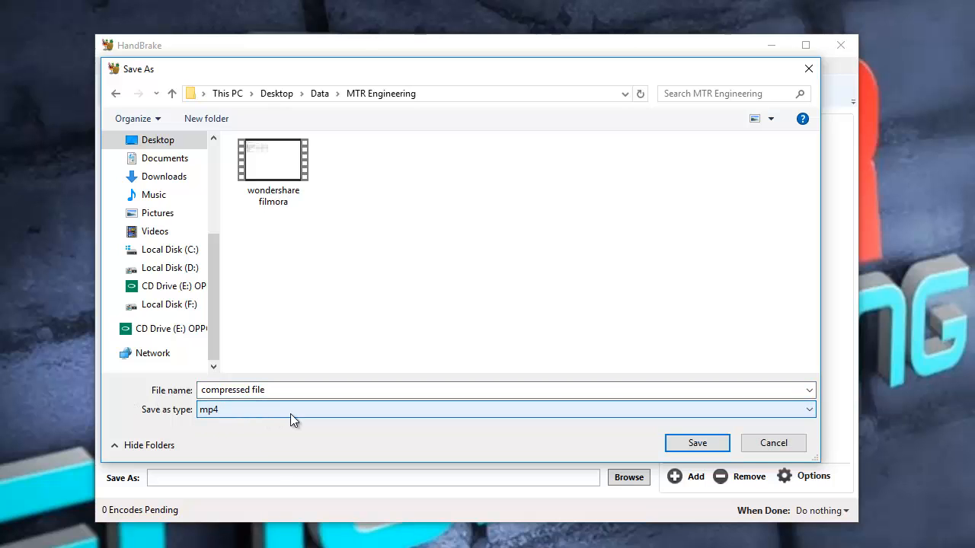
click(693, 445)
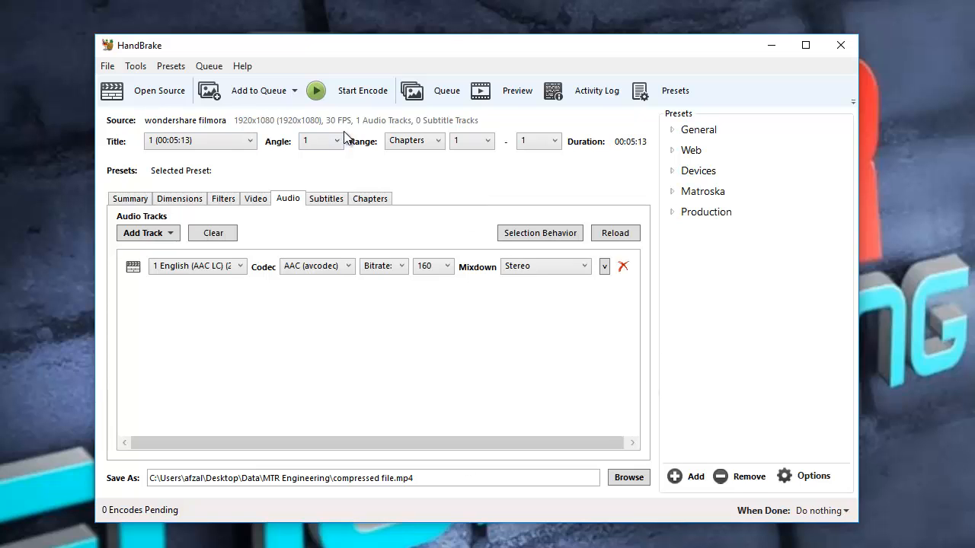
Step: Adjust the video's Constant Quality to RF 20
click(259, 199)
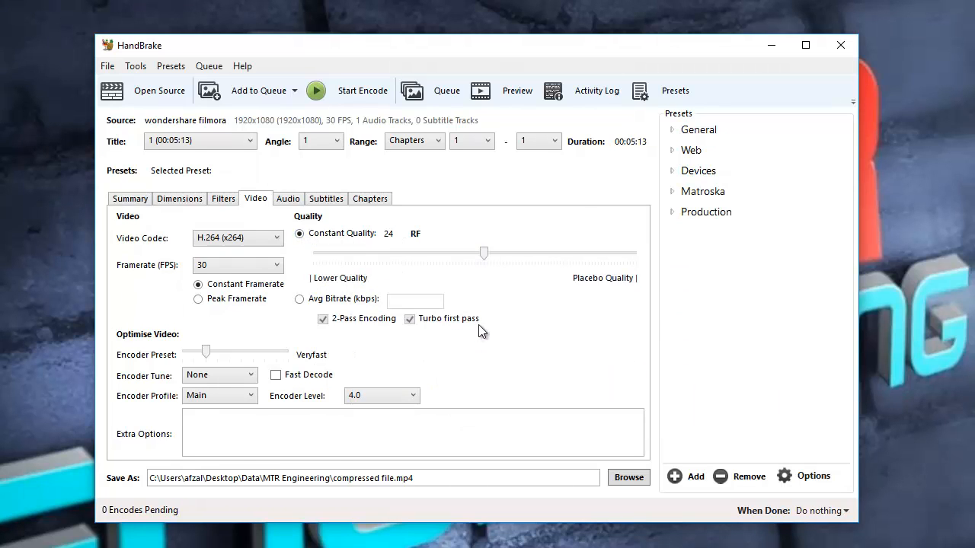
drag(486, 257, 359, 264)
drag(358, 254, 387, 255)
drag(451, 255, 507, 252)
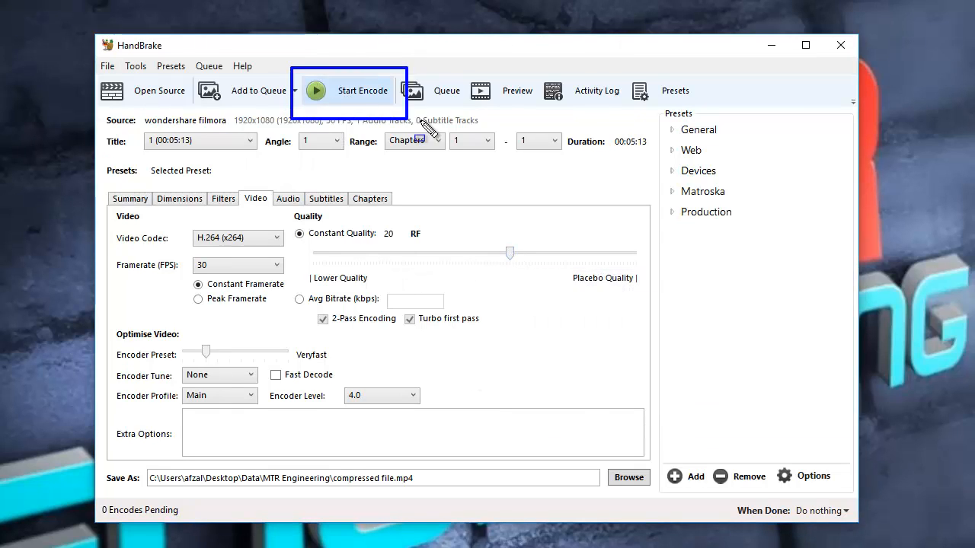
Step: Start encoding the video and move the HandBrake window to uncover more of the desktop
click(351, 93)
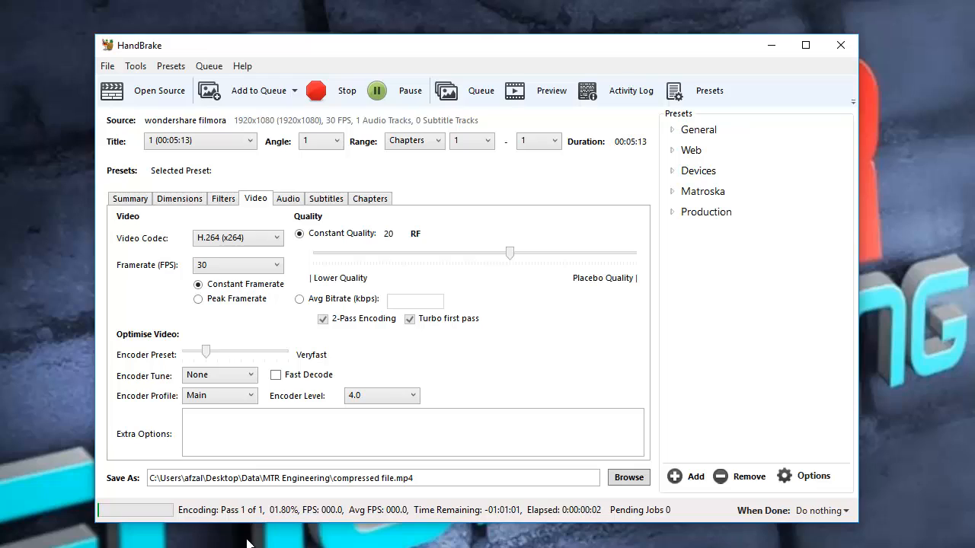
drag(528, 45, 512, 0)
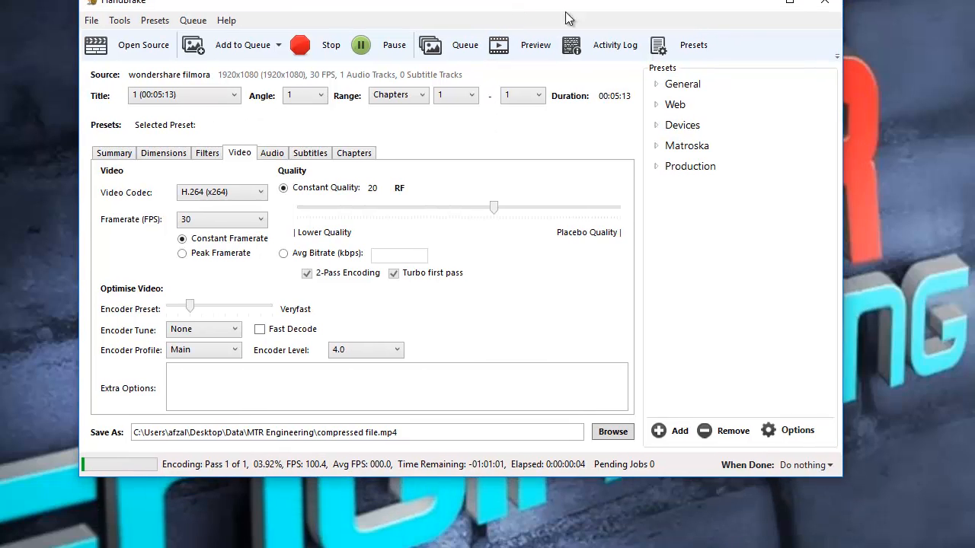
right_click(943, 16)
click(966, 59)
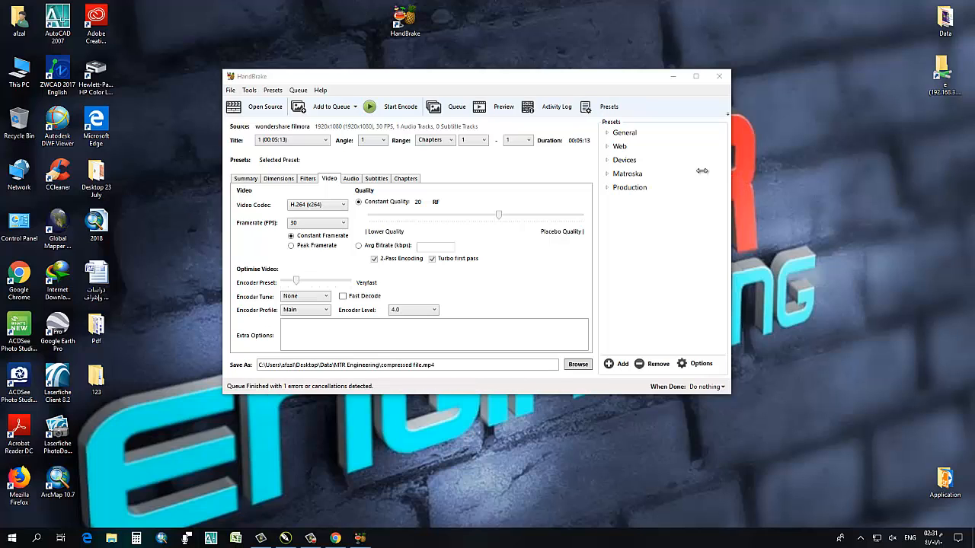
Step: Minimize HandBrake and open the MTR Engineering folder inside the desktop's Data folder in a maximized File Explorer window
click(673, 77)
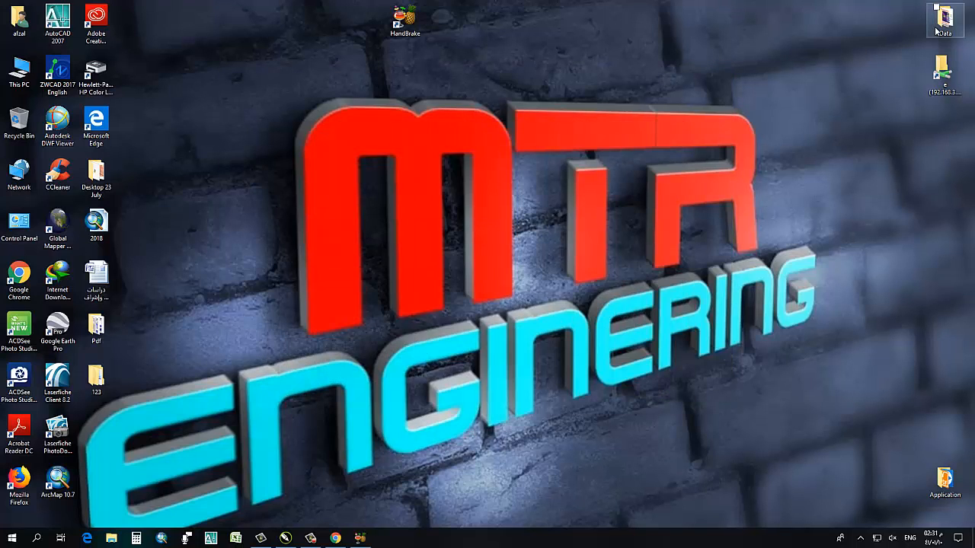
double_click(927, 33)
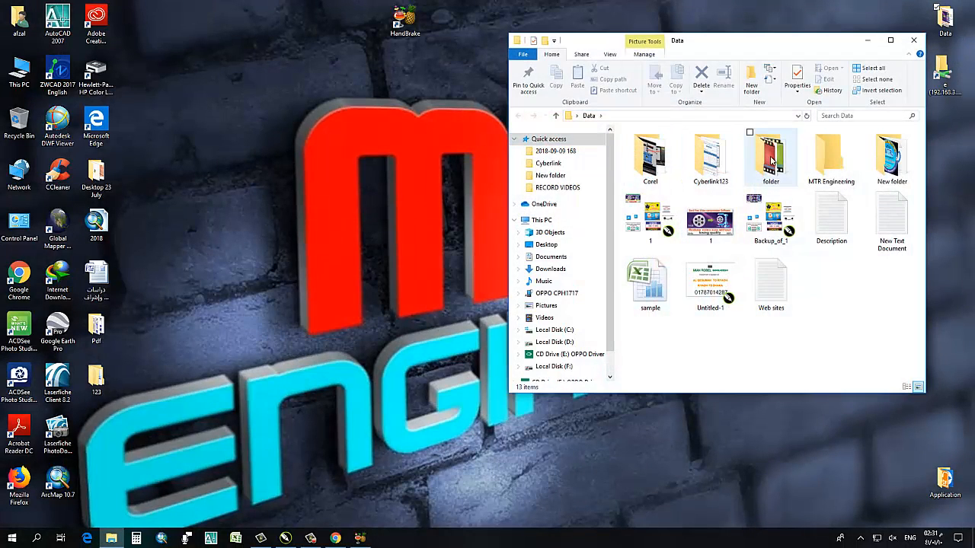
double_click(826, 162)
click(890, 40)
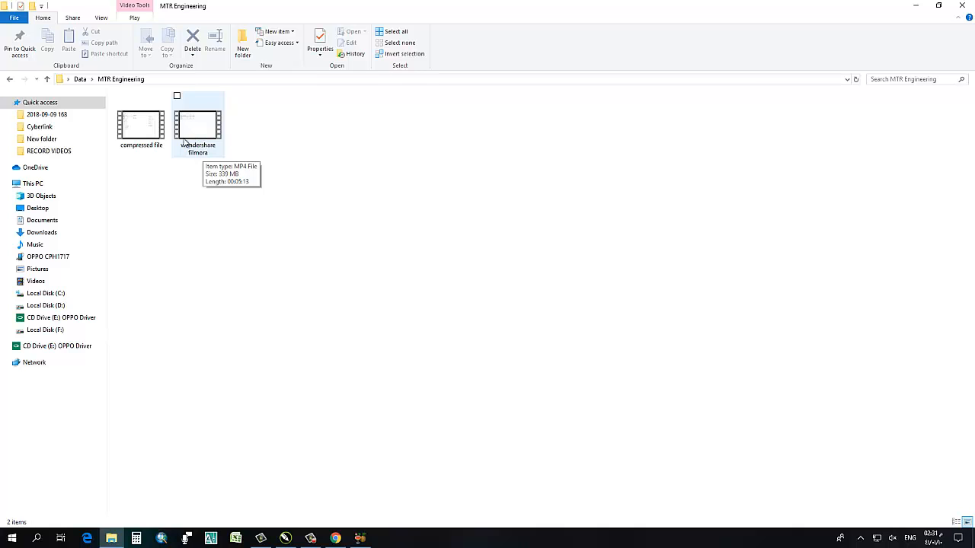
Step: Open the file properties of both the wondershare filmora video and the compressed file
mouse_move(141, 145)
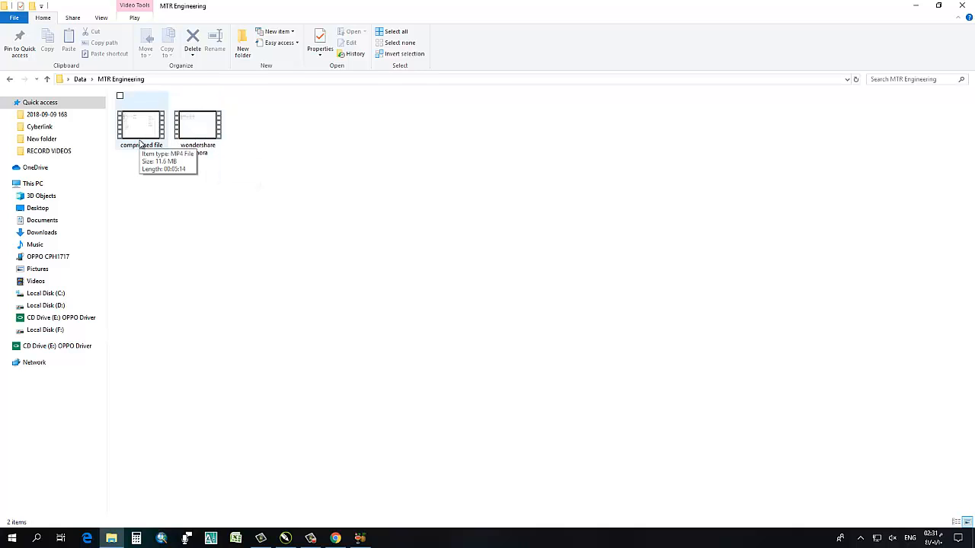
right_click(185, 137)
click(218, 495)
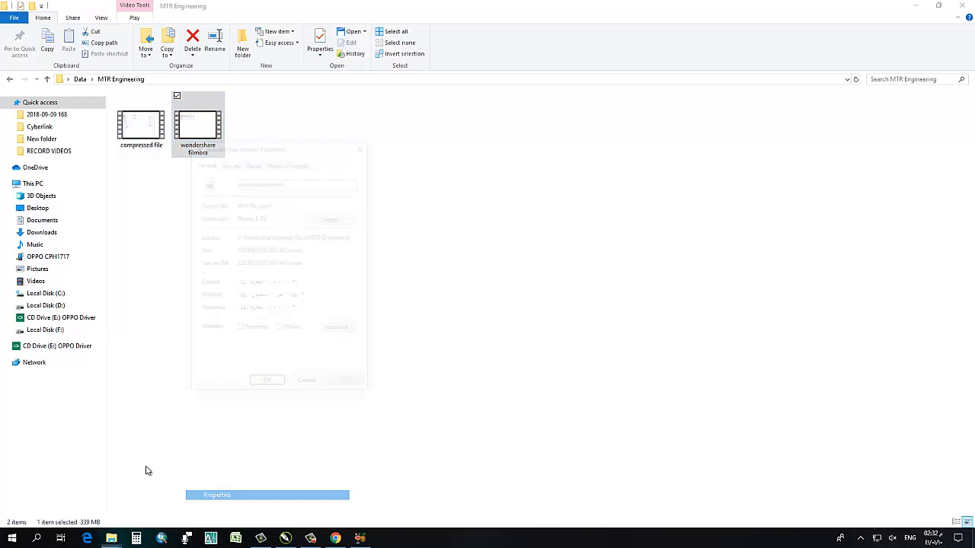
drag(319, 150, 418, 156)
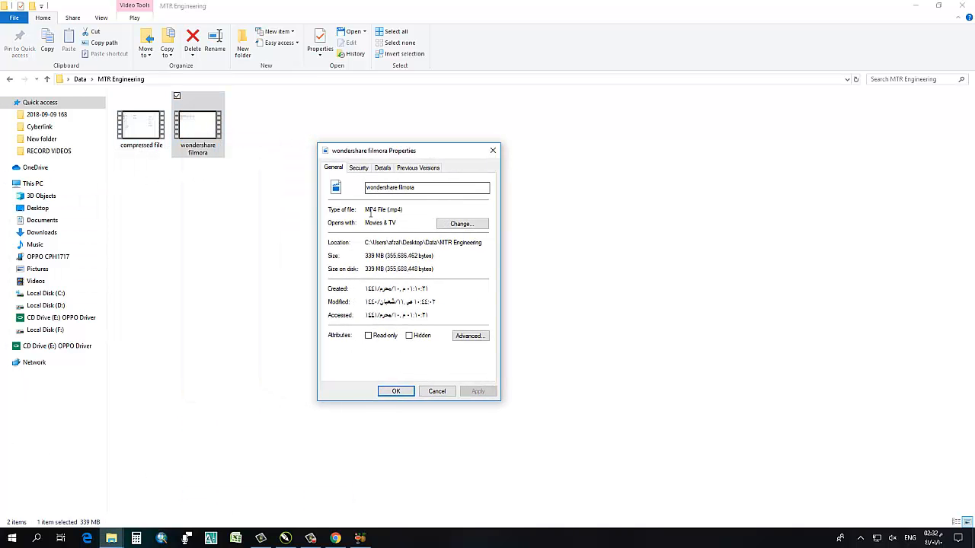
right_click(131, 135)
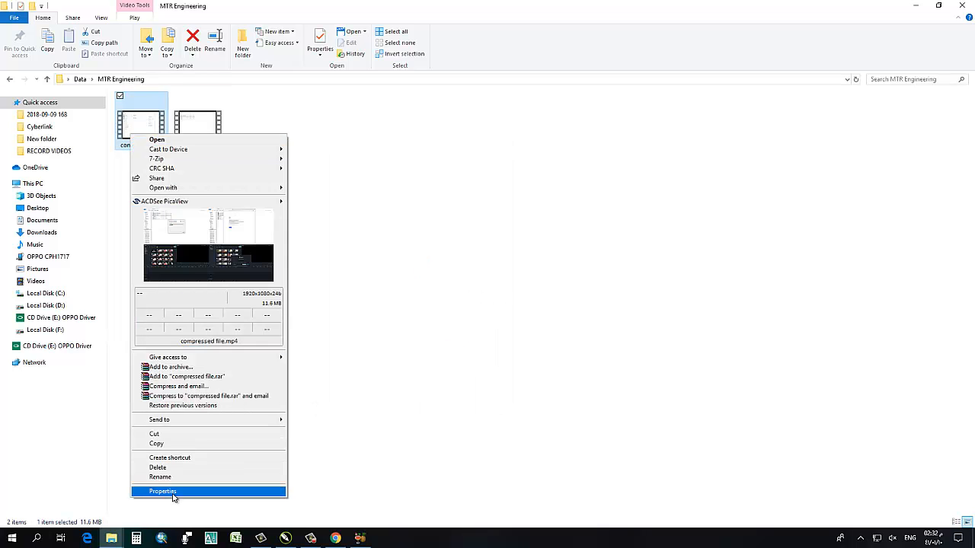
click(182, 491)
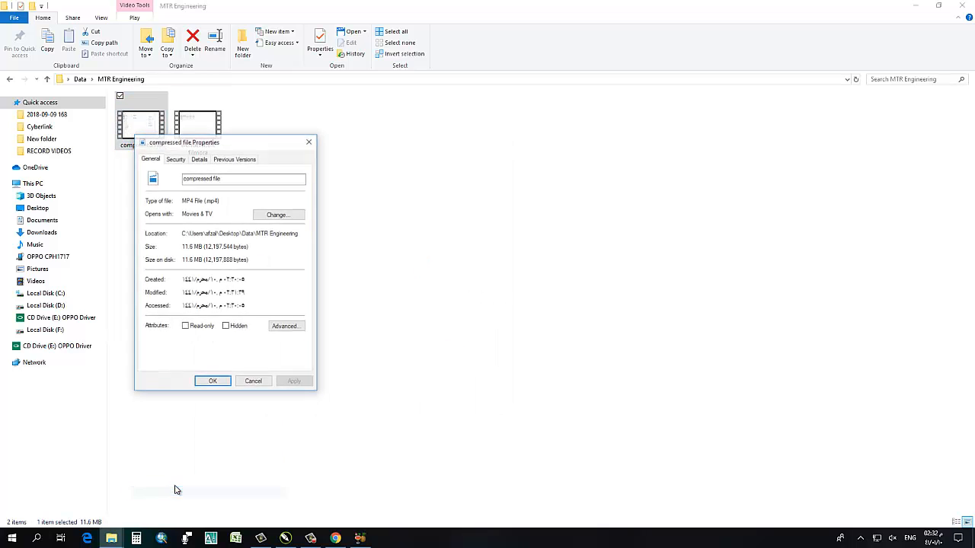
Step: Minimize the folder window and arrange the two properties dialogs side by side on the desktop
click(915, 6)
drag(415, 153, 525, 144)
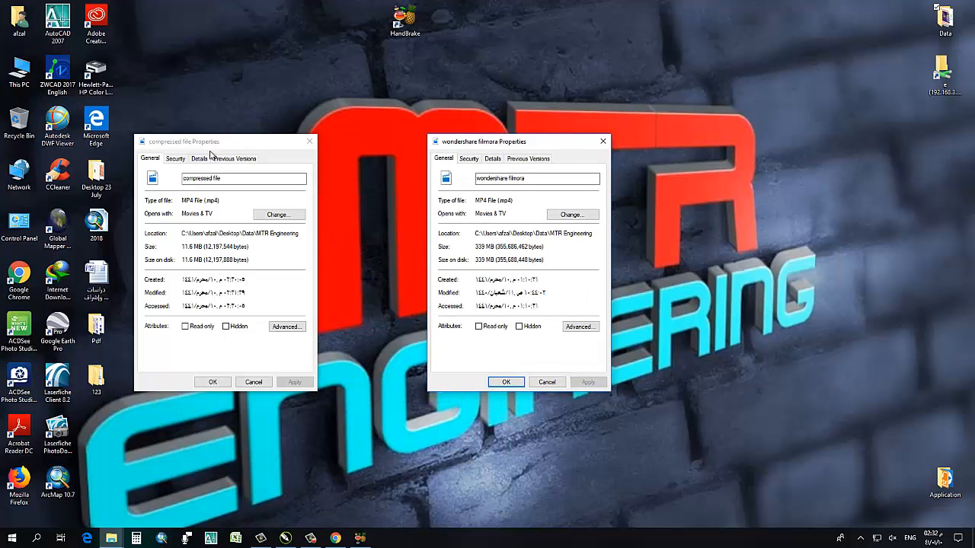
drag(216, 143, 304, 128)
click(516, 143)
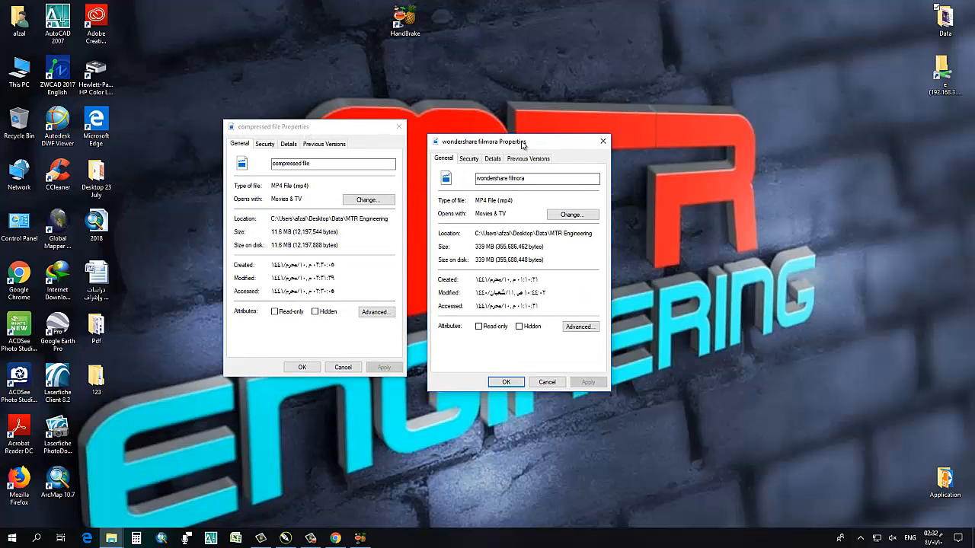
drag(507, 144, 534, 125)
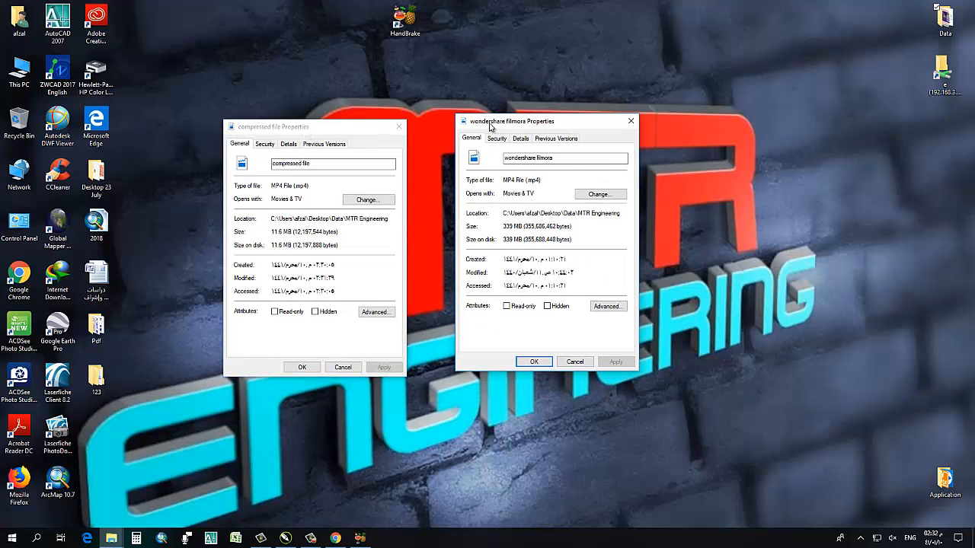
click(319, 130)
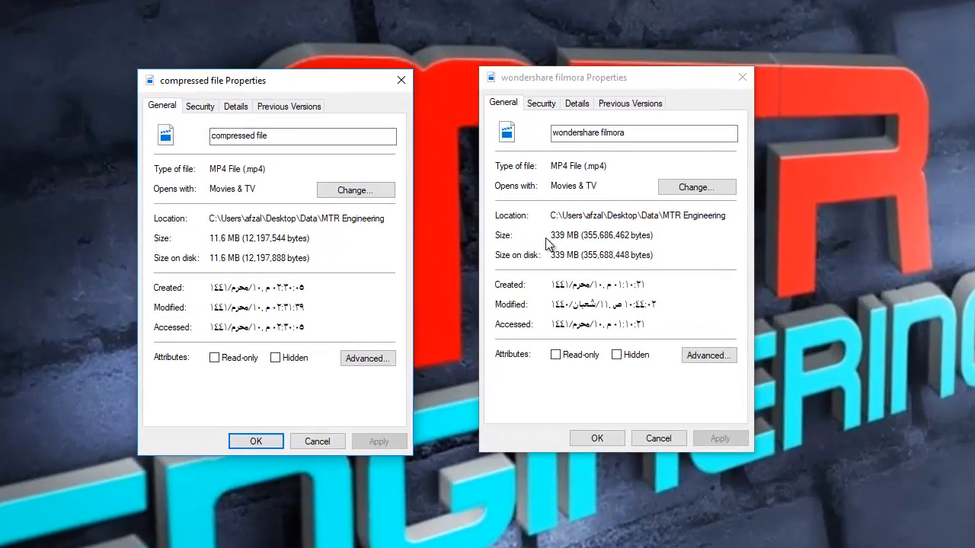
Step: Compare the original and compressed videos' file sizes, highlighting each size value, and close both properties dialogs
drag(551, 235, 571, 237)
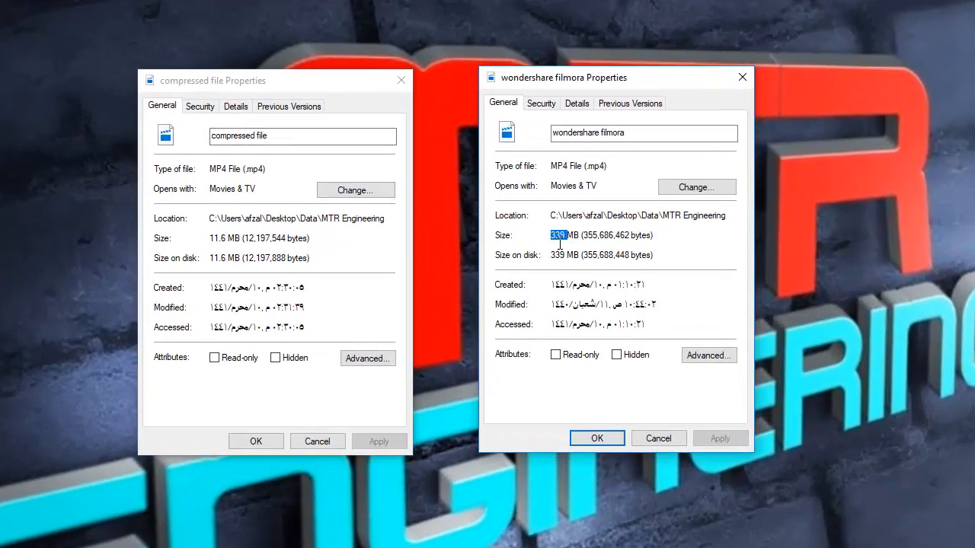
drag(211, 238, 243, 238)
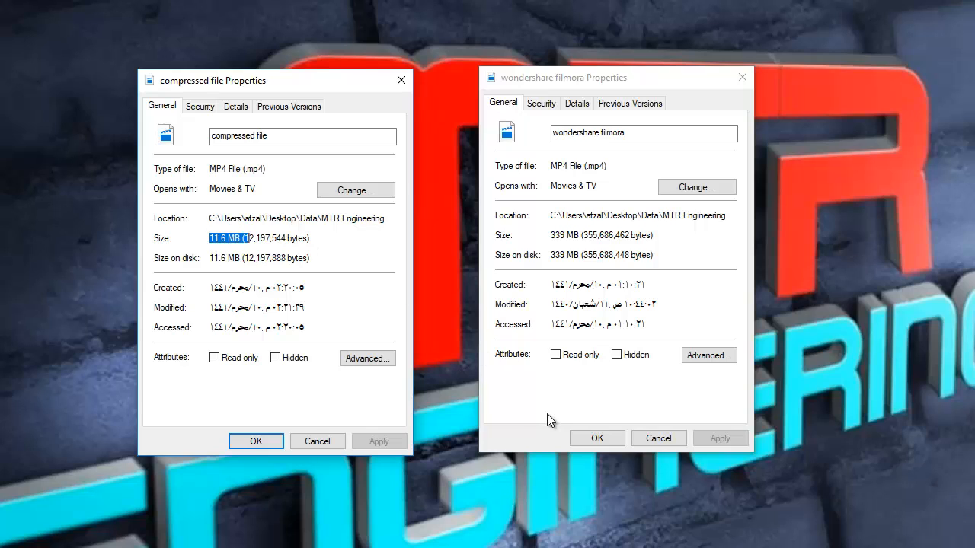
click(582, 438)
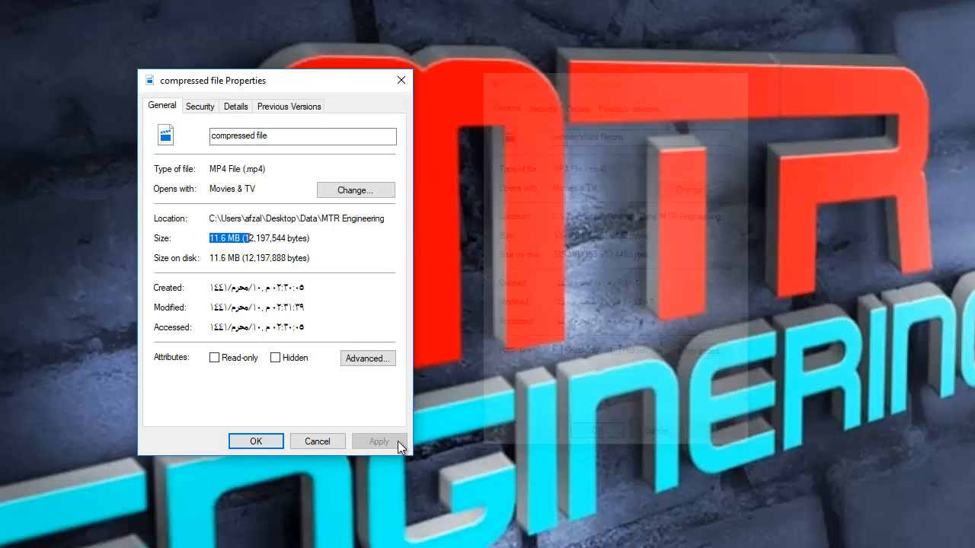
click(264, 439)
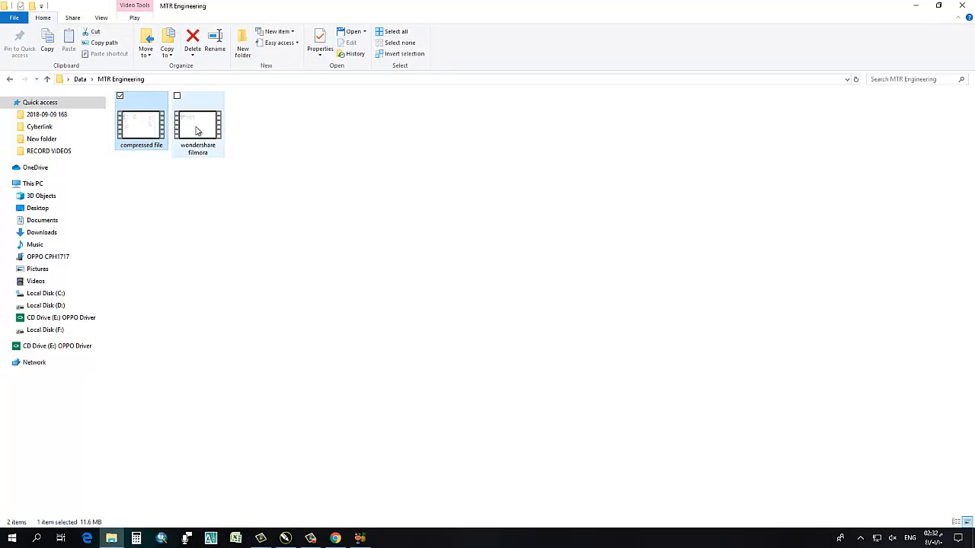
Step: Play the original wondershare filmora video to examine its picture quality
double_click(195, 131)
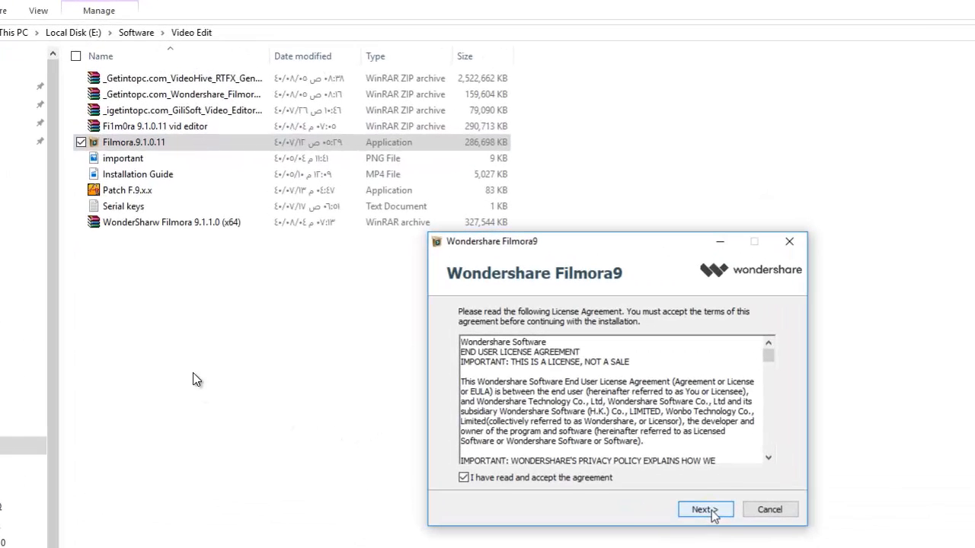
click(708, 510)
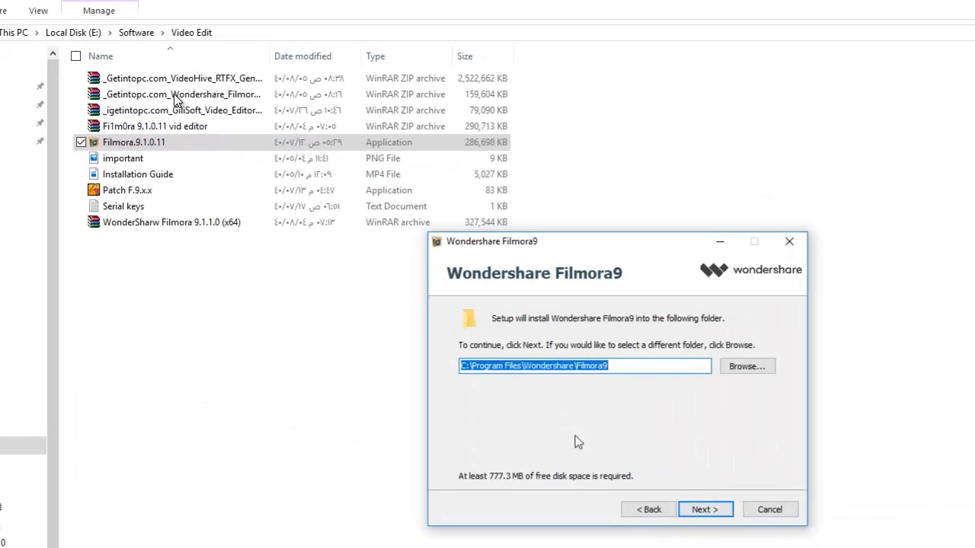
click(720, 510)
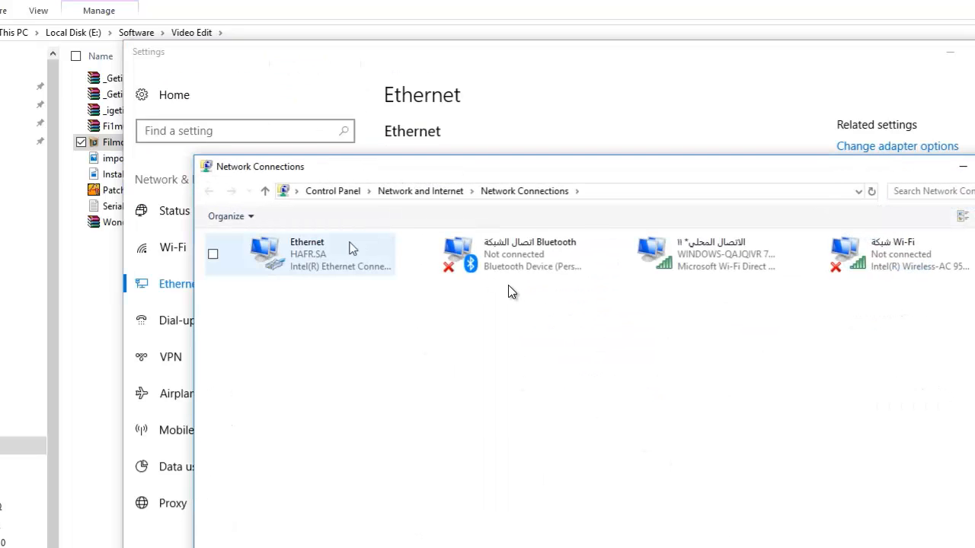
click(331, 259)
right_click(330, 259)
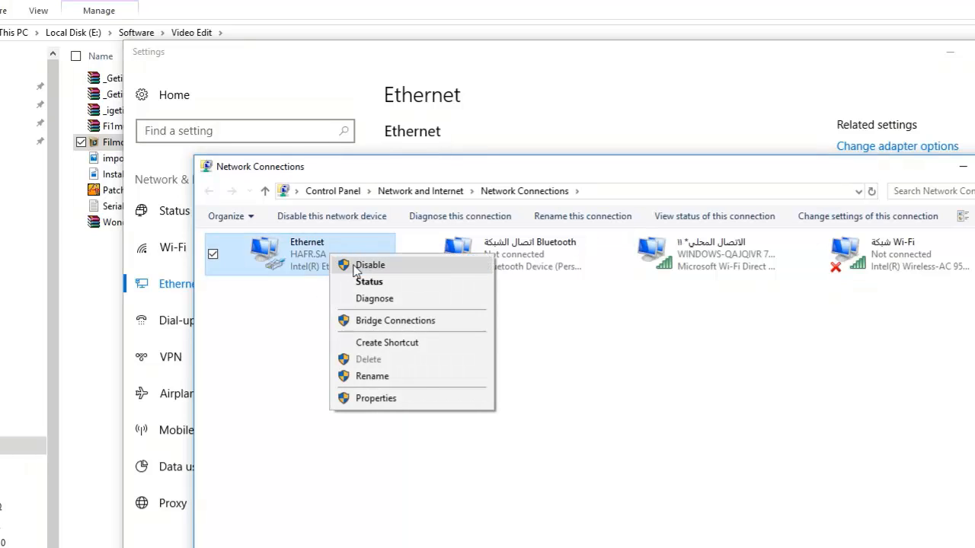
click(344, 263)
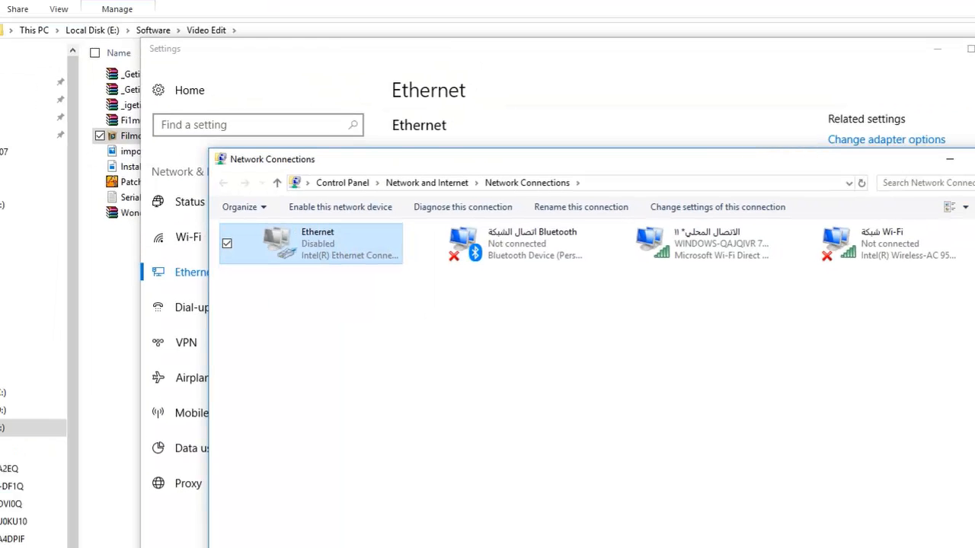
click(963, 166)
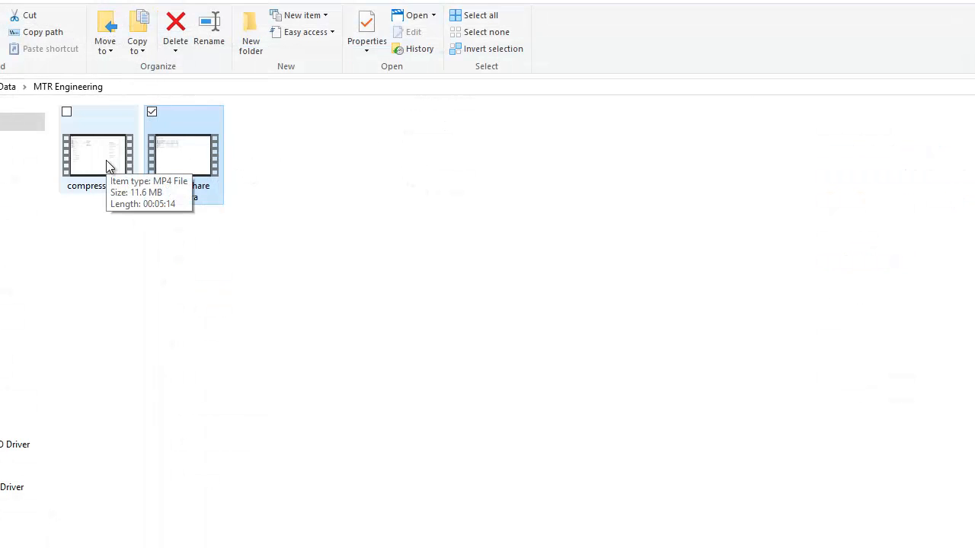
Step: Play the compressed file to examine its picture quality against the original, and close the MTR Engineering folder window
double_click(106, 162)
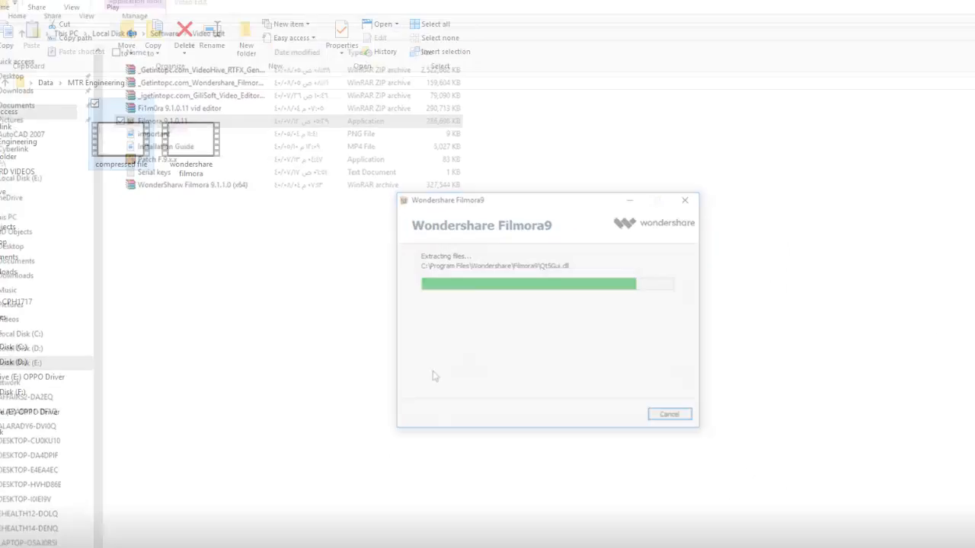
click(966, 6)
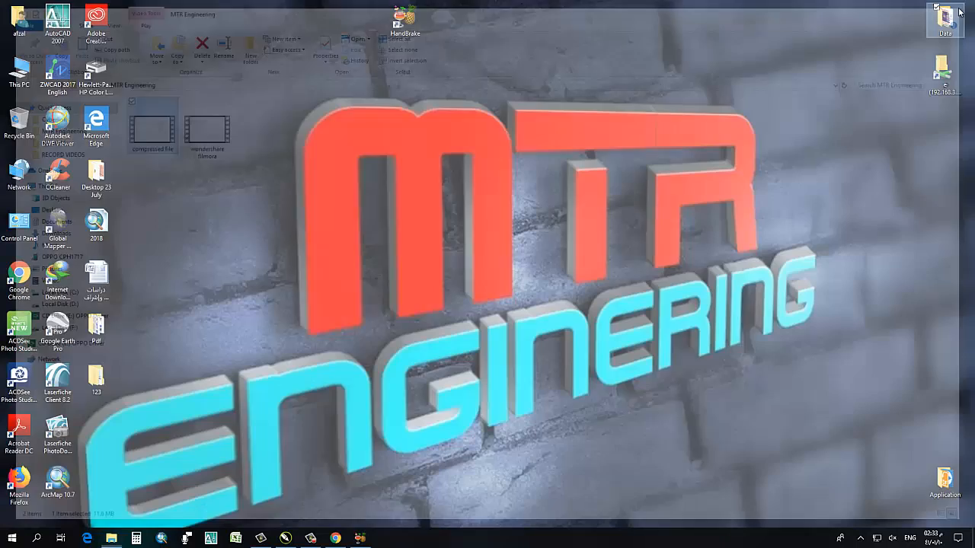